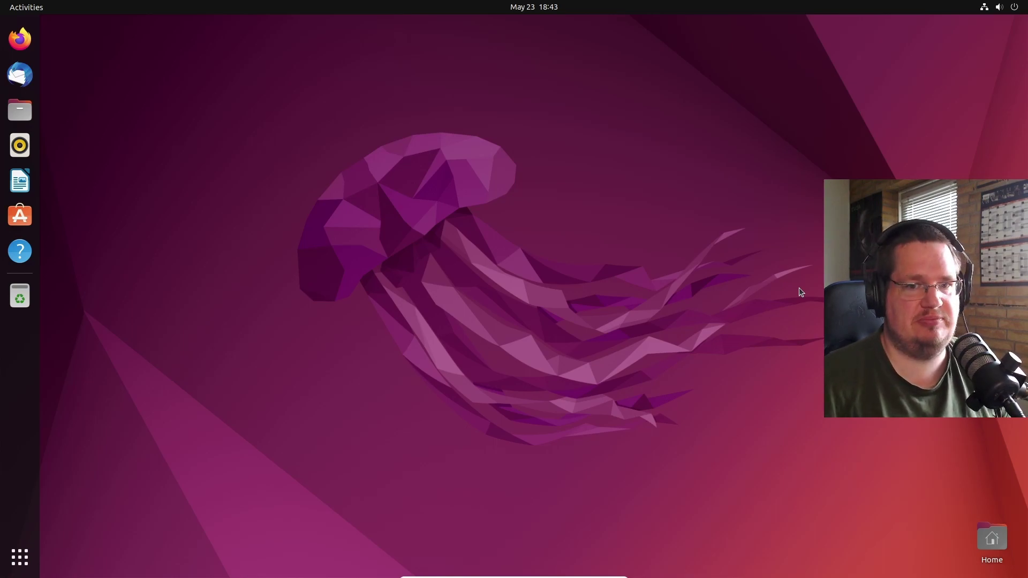
# - Open a terminal, center and enlarge it, and run sudo apt install synaptic
pyautogui.press('super')
pyautogui.press('super')
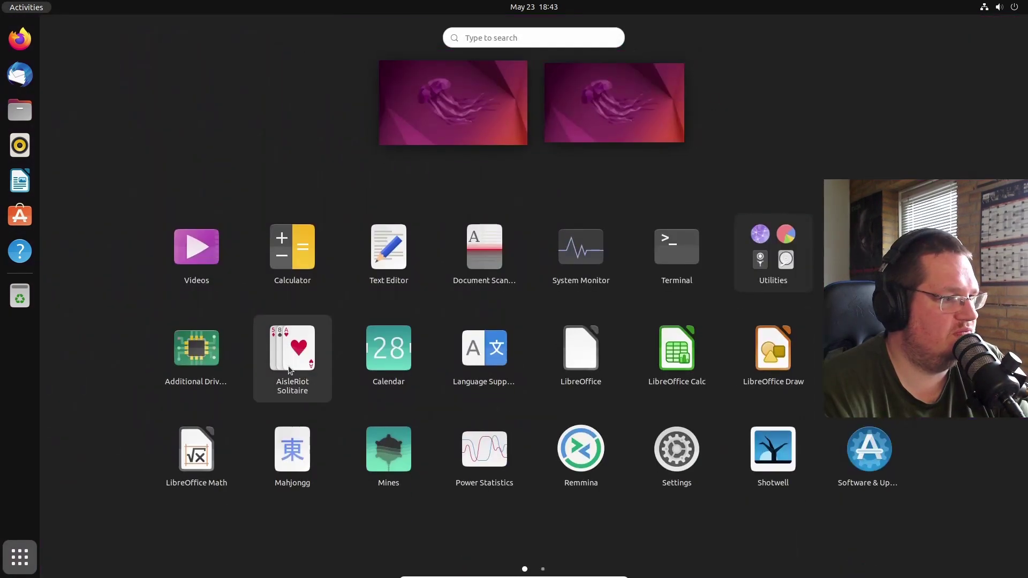
pyautogui.click(687, 286)
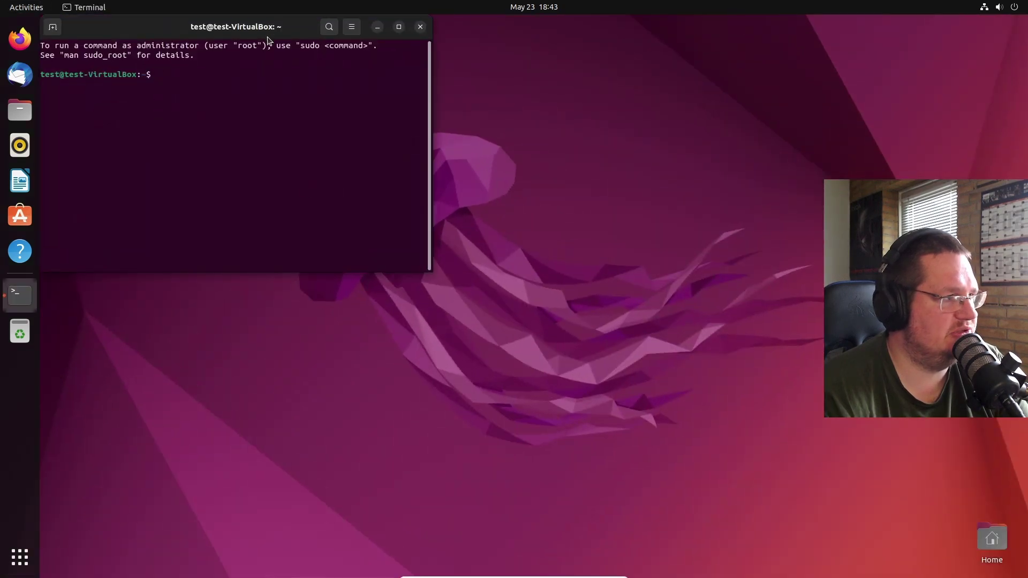
pyautogui.moveTo(267, 34); pyautogui.dragTo(454, 88)
pyautogui.moveTo(621, 328); pyautogui.dragTo(755, 431)
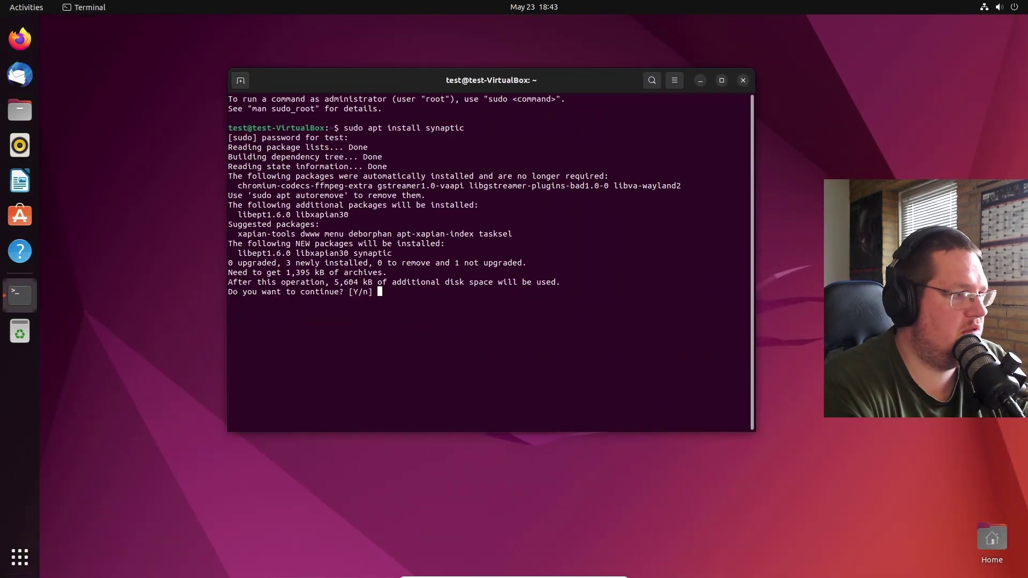
pyautogui.press('Return')
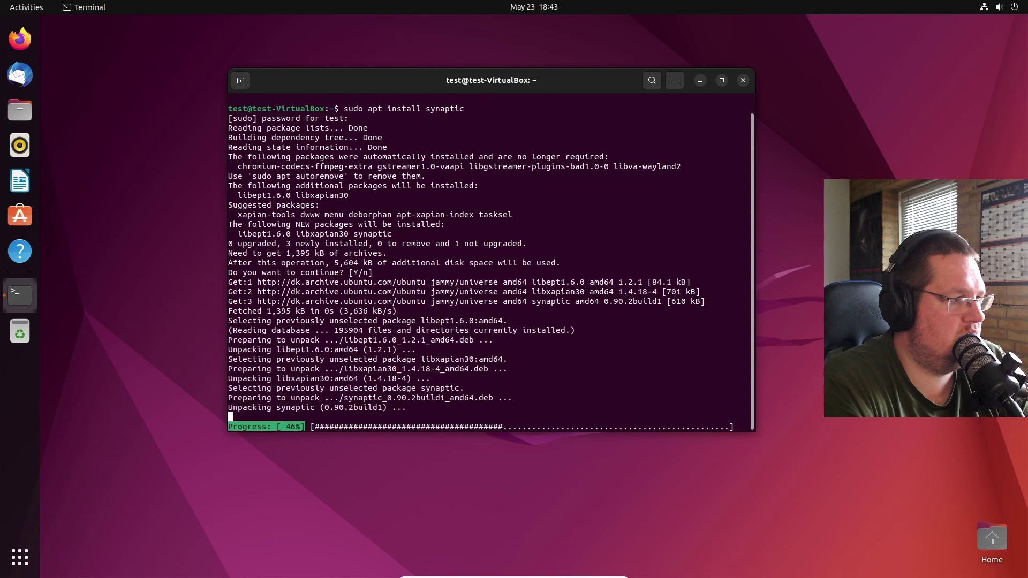
# - Launch Synaptic Package Manager from the app search, authenticating with the administrator password
pyautogui.click(21, 558)
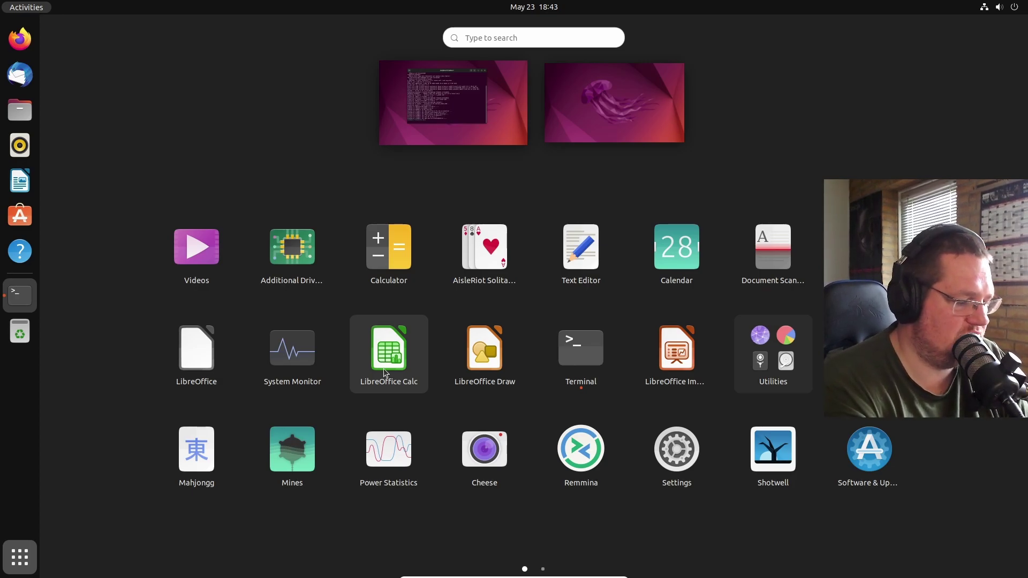
pyautogui.write('syl')
pyautogui.press('BackSpace')
pyautogui.press('Return')
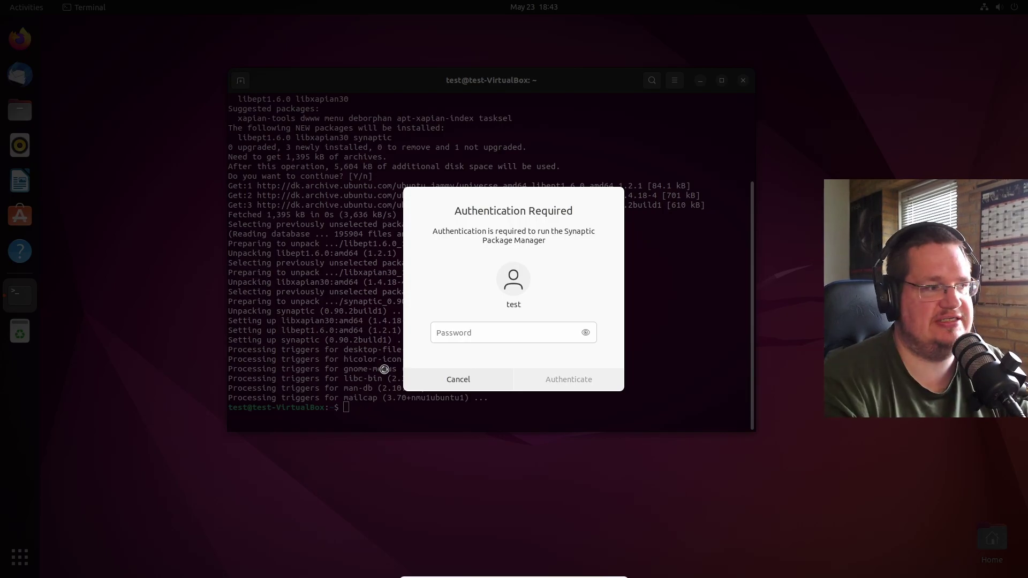
pyautogui.write('password')
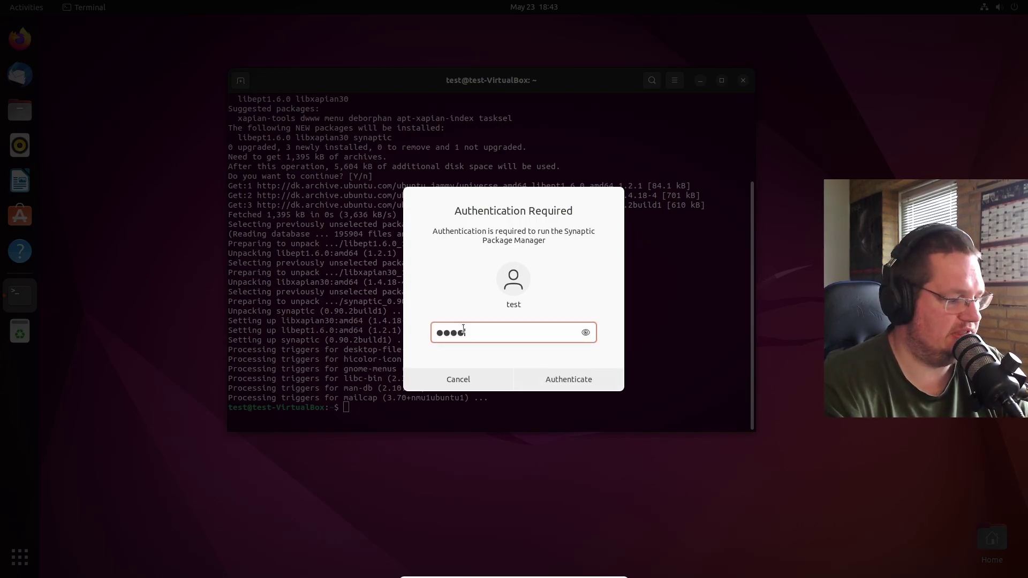
pyautogui.press('Return')
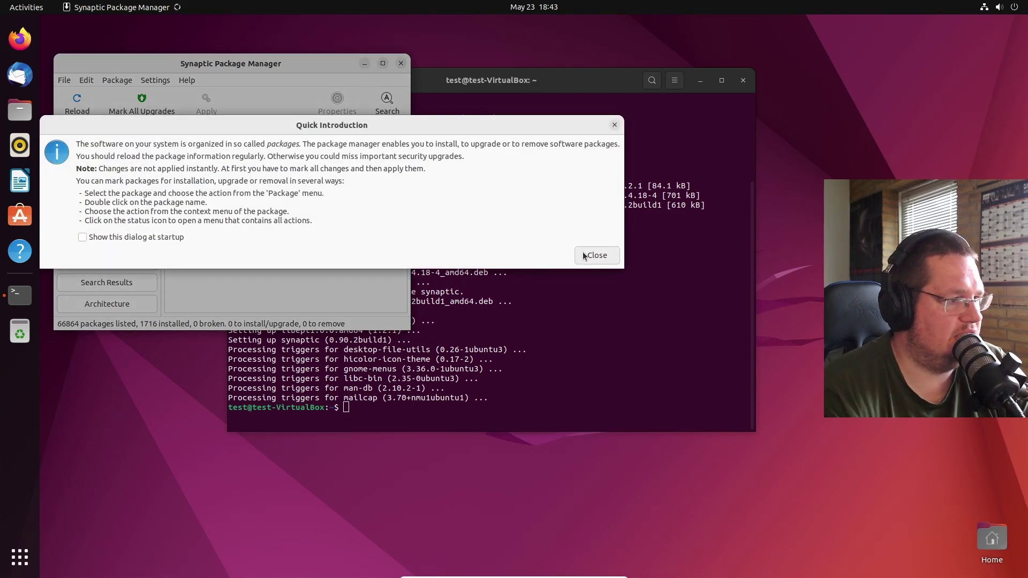
# - Dismiss the Quick Introduction, enlarge the Synaptic window and search packages for 'apt'
pyautogui.click(578, 256)
pyautogui.moveTo(410, 330); pyautogui.dragTo(969, 512)
pyautogui.moveTo(548, 264); pyautogui.dragTo(552, 373)
pyautogui.hotkey('ctrl', 'f')
pyautogui.write('apt')
pyautogui.press('Return')
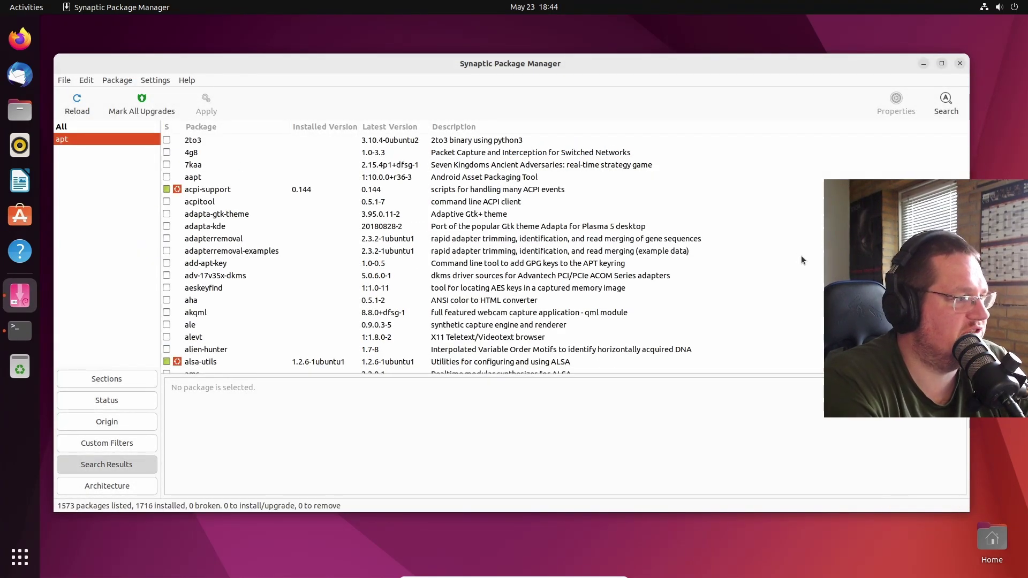
# - Sort by status and inspect apt, apt-config-icons, apt-config-icons-hidpi, apt-utils and aptdaemon
pyautogui.click(169, 128)
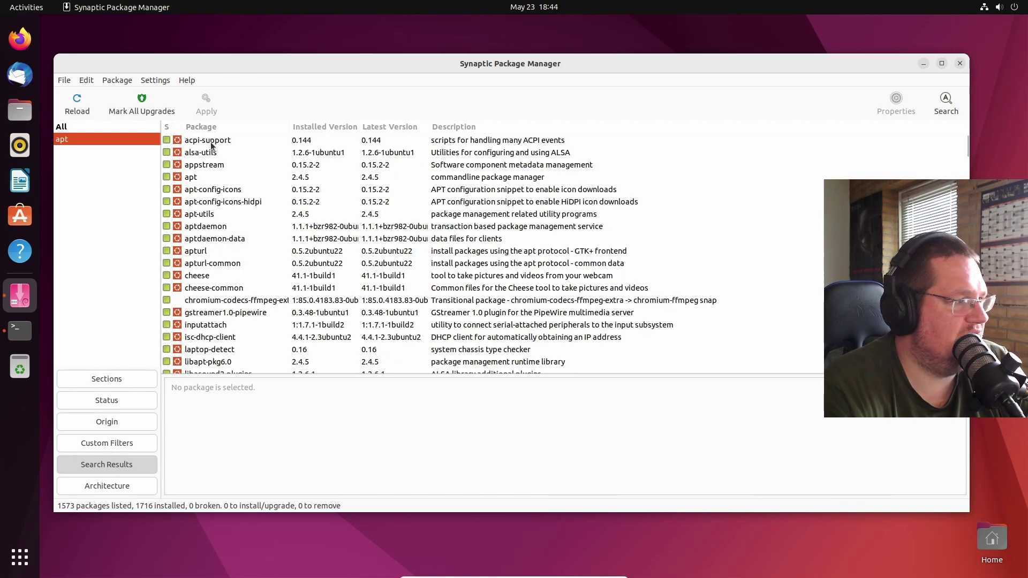
pyautogui.click(210, 177)
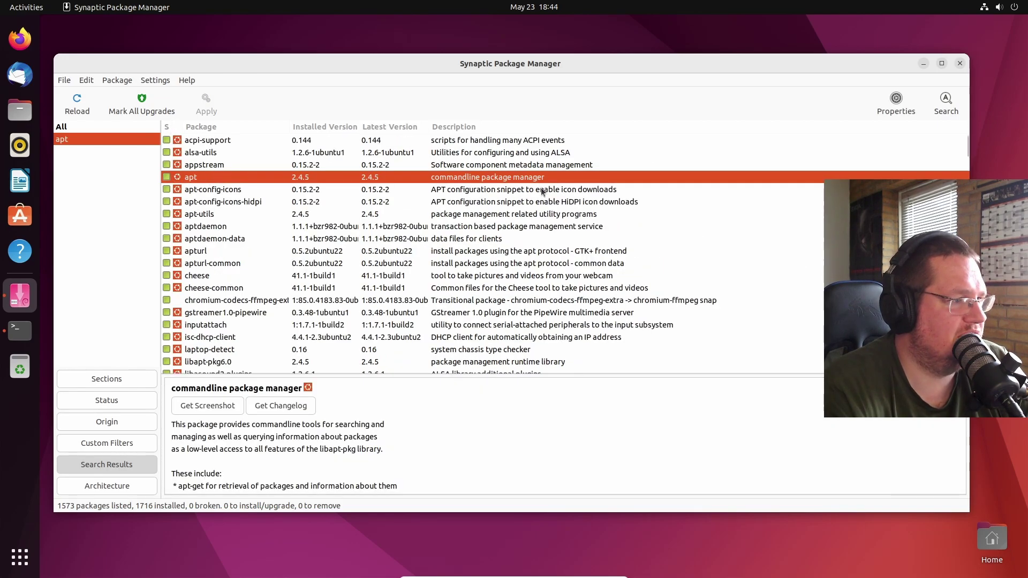
pyautogui.click(223, 194)
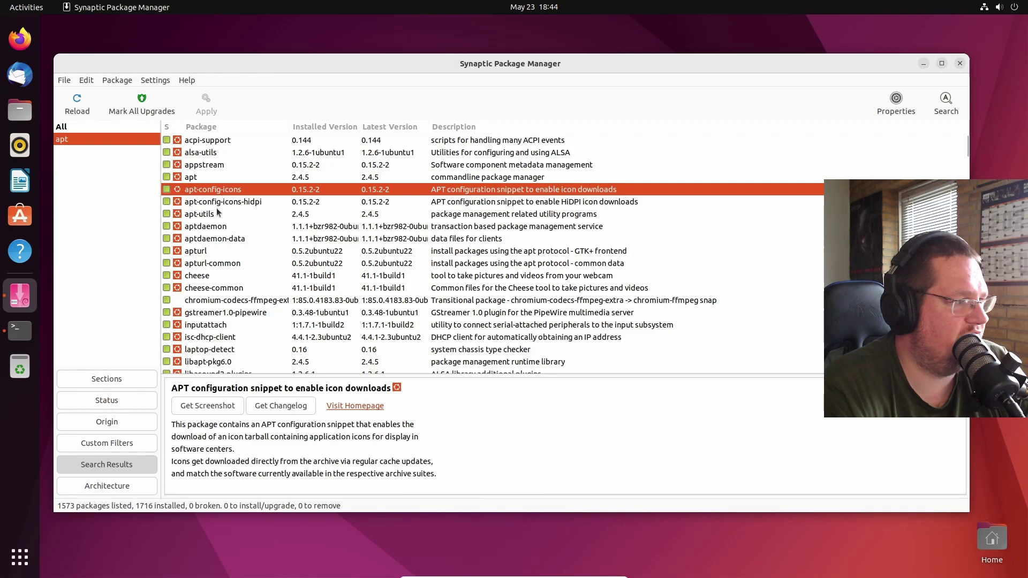
pyautogui.click(228, 202)
pyautogui.click(236, 215)
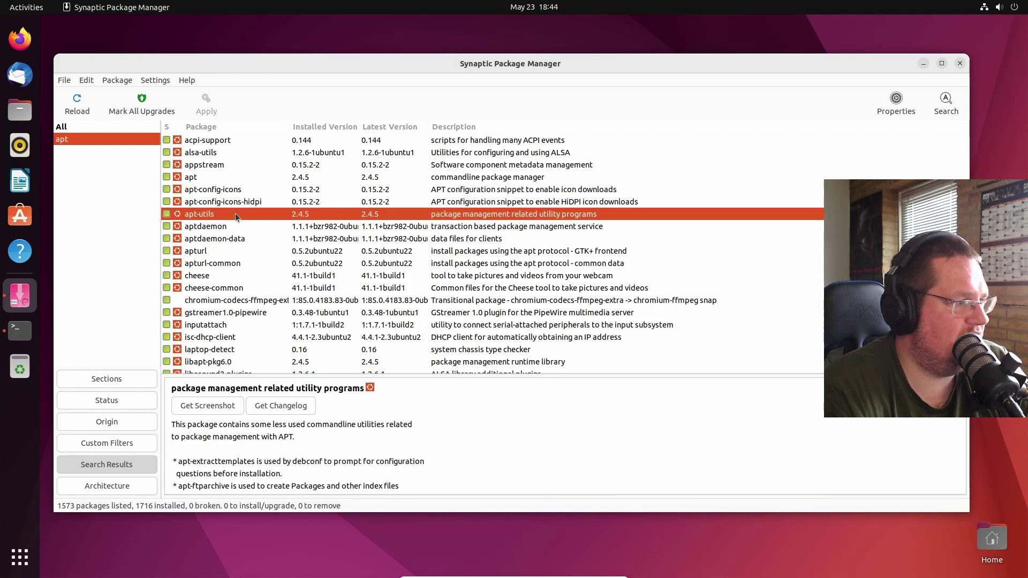
pyautogui.click(228, 226)
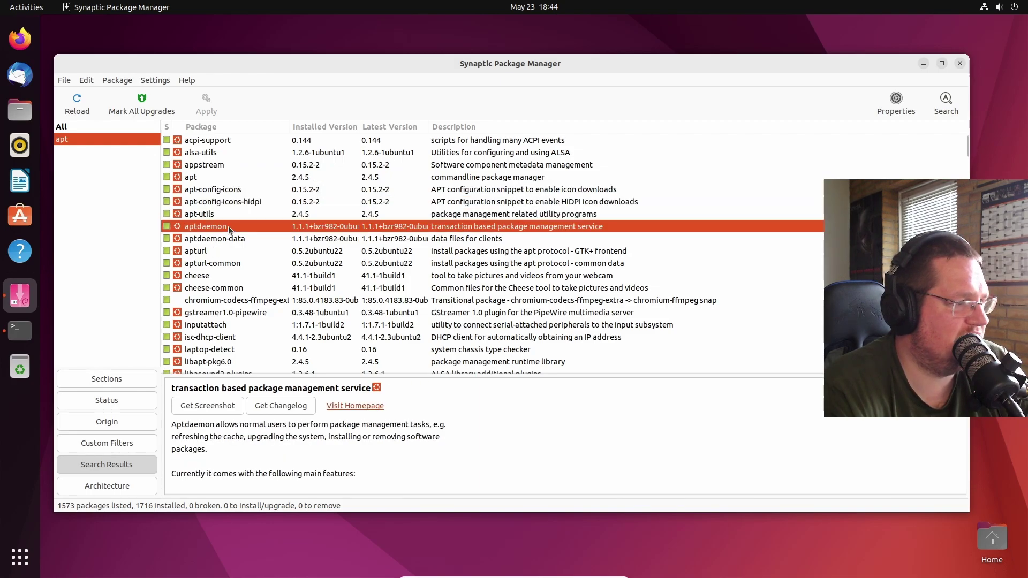
# - Search for 'apt-get' and view apt's actions menu without marking anything
pyautogui.click(944, 102)
pyautogui.write('apt-get')
pyautogui.press('Return')
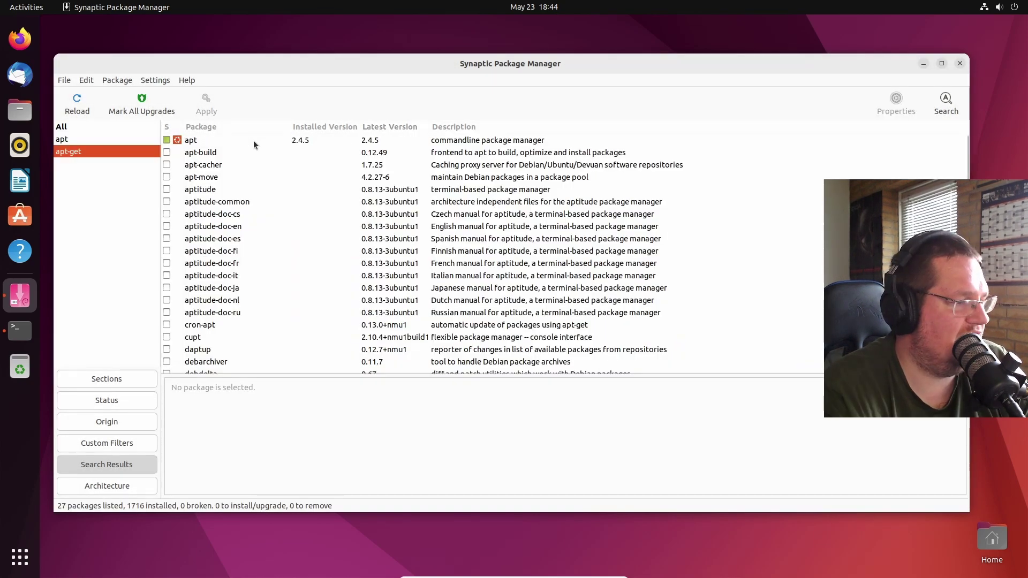
pyautogui.rightClick(255, 140)
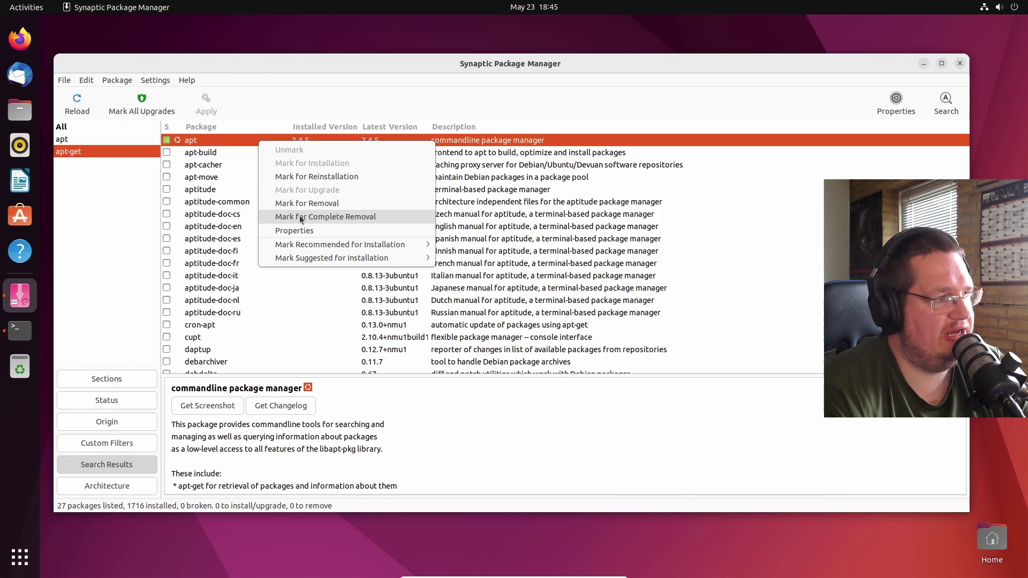
pyautogui.click(335, 90)
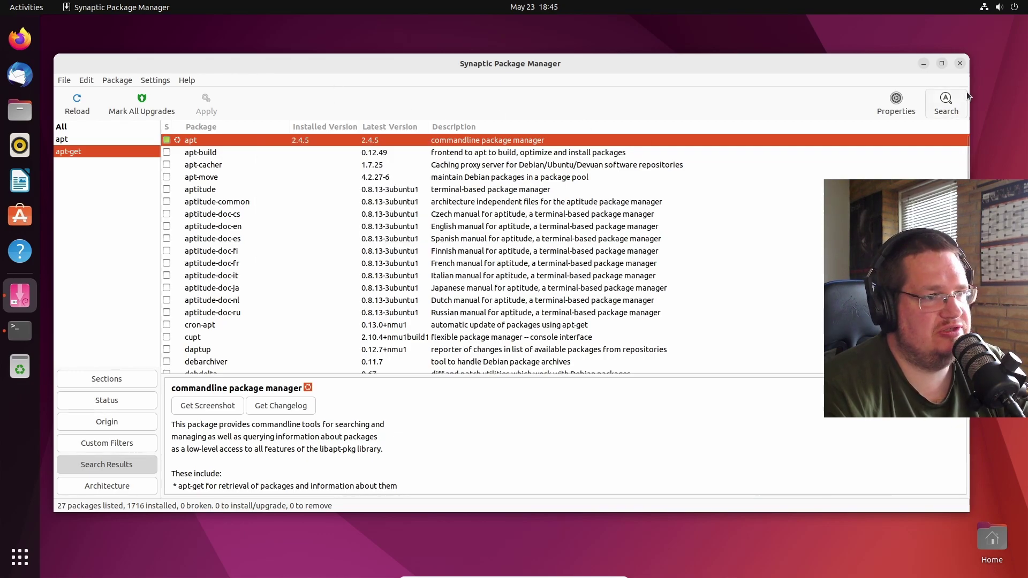
# - Close Synaptic, reposition and enlarge the terminal, and edit the last command into sudo apt remove apt
pyautogui.click(959, 63)
pyautogui.moveTo(442, 90); pyautogui.dragTo(259, 49)
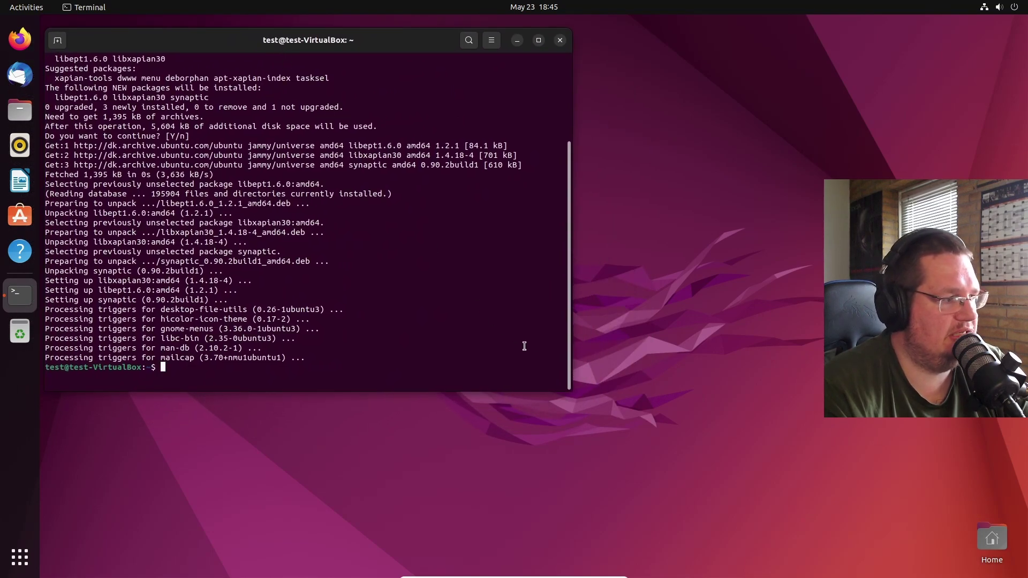
pyautogui.moveTo(570, 390); pyautogui.dragTo(711, 477)
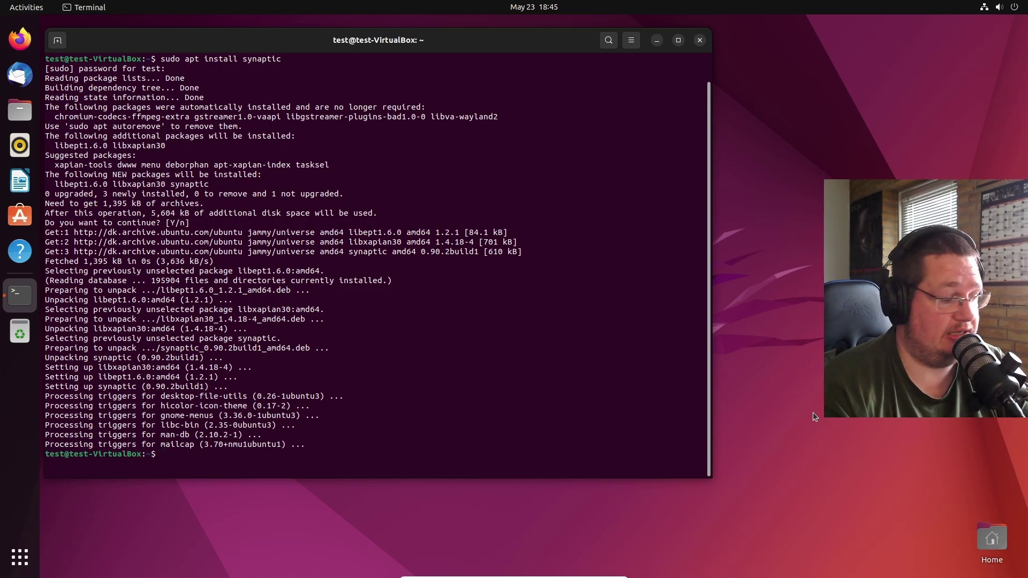
pyautogui.press('Up')
pyautogui.press('BackSpace')
pyautogui.press('BackSpace')
pyautogui.press('BackSpace')
pyautogui.press('BackSpace')
pyautogui.press('BackSpace')
pyautogui.press('BackSpace')
pyautogui.press('BackSpace')
pyautogui.press('BackSpace')
pyautogui.press('BackSpace')
pyautogui.press('BackSpace')
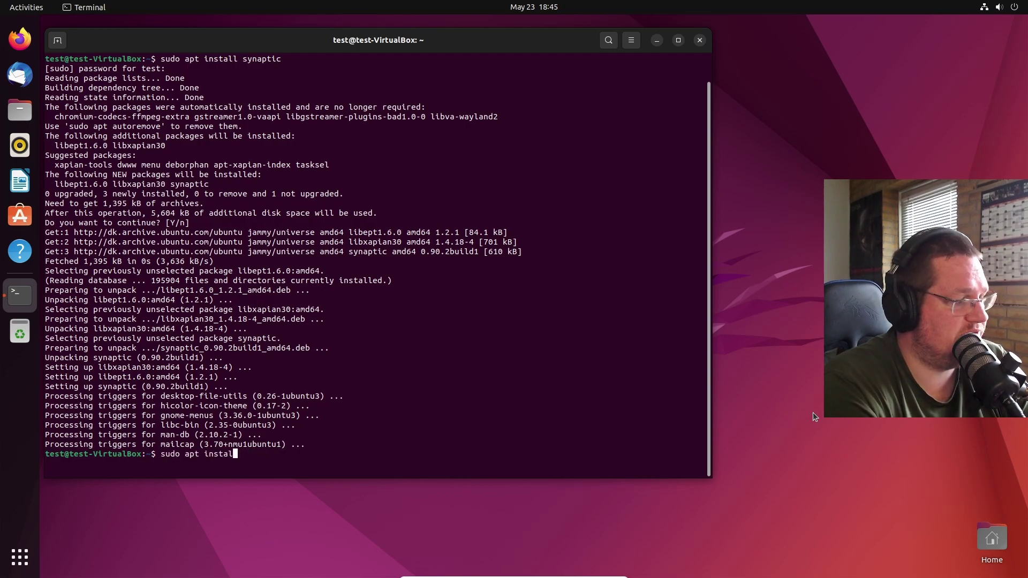
pyautogui.press('BackSpace')
pyautogui.press('BackSpace')
pyautogui.press('BackSpace')
pyautogui.press('BackSpace')
pyautogui.press('BackSpace')
pyautogui.press('BackSpace')
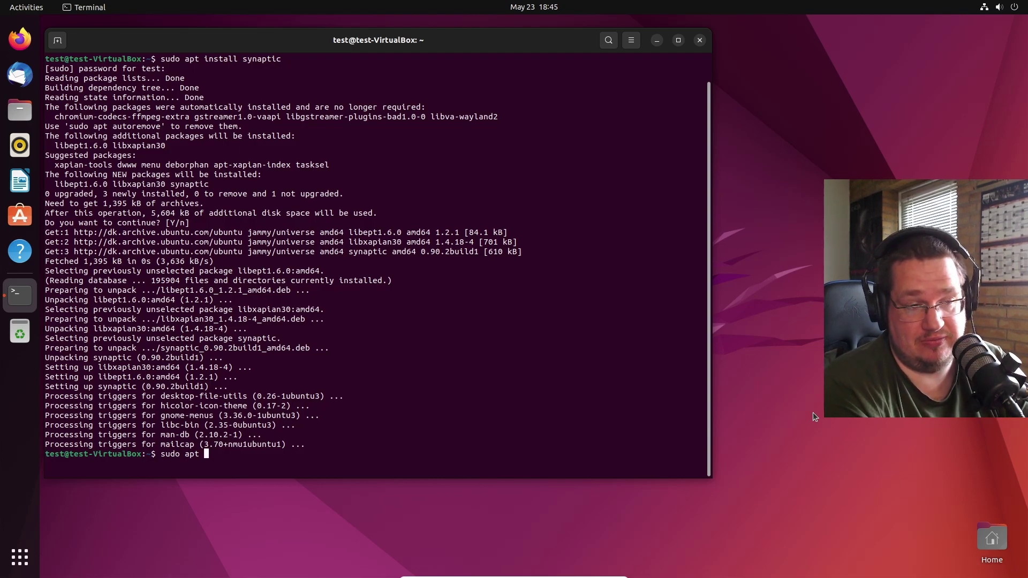
pyautogui.write('remove a')
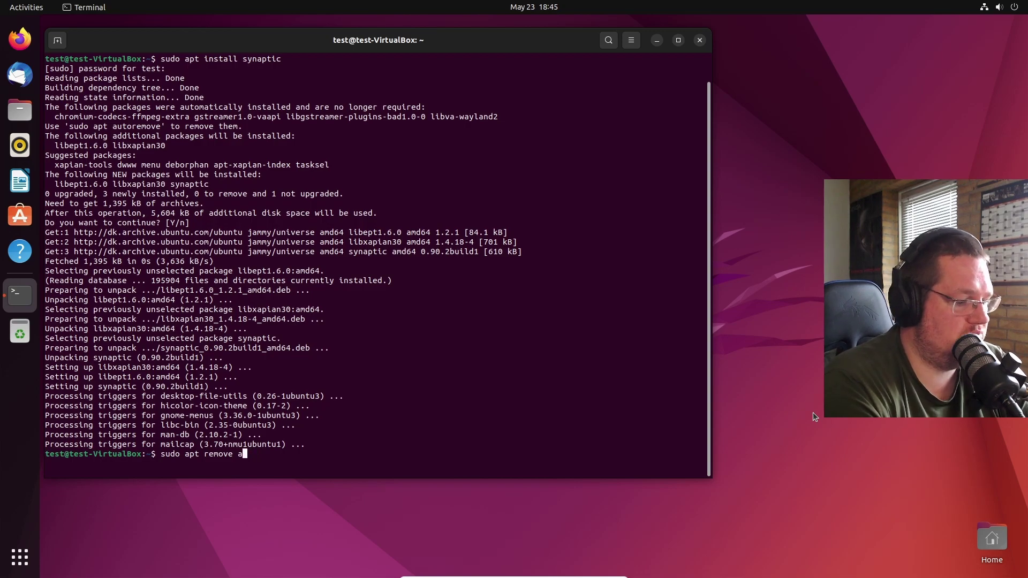
pyautogui.write('pt')
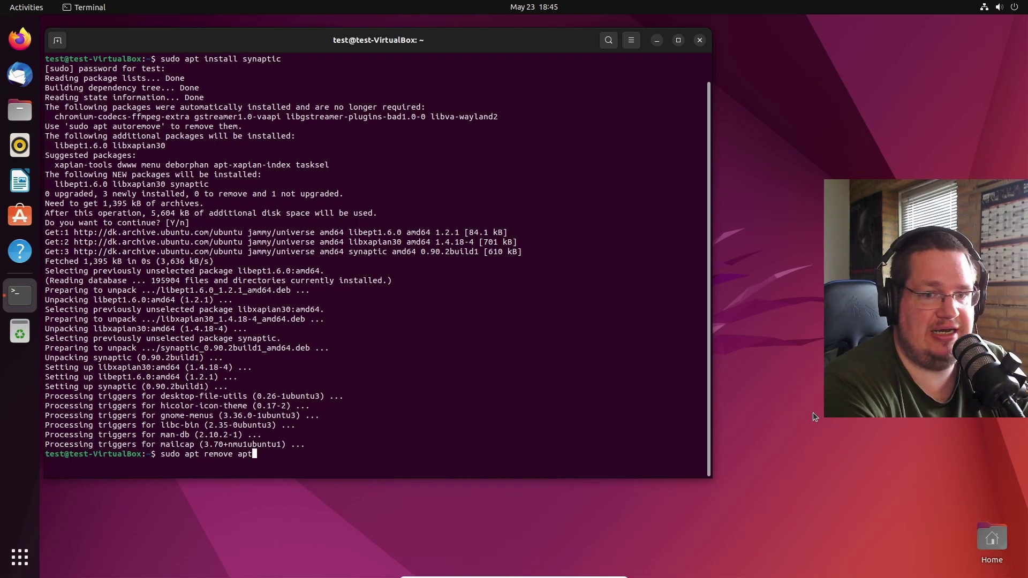
# - Run sudo apt remove apt and highlight the no-longer-required packages, ubuntu-desktop and update-notifier in its output
pyautogui.press('Return')
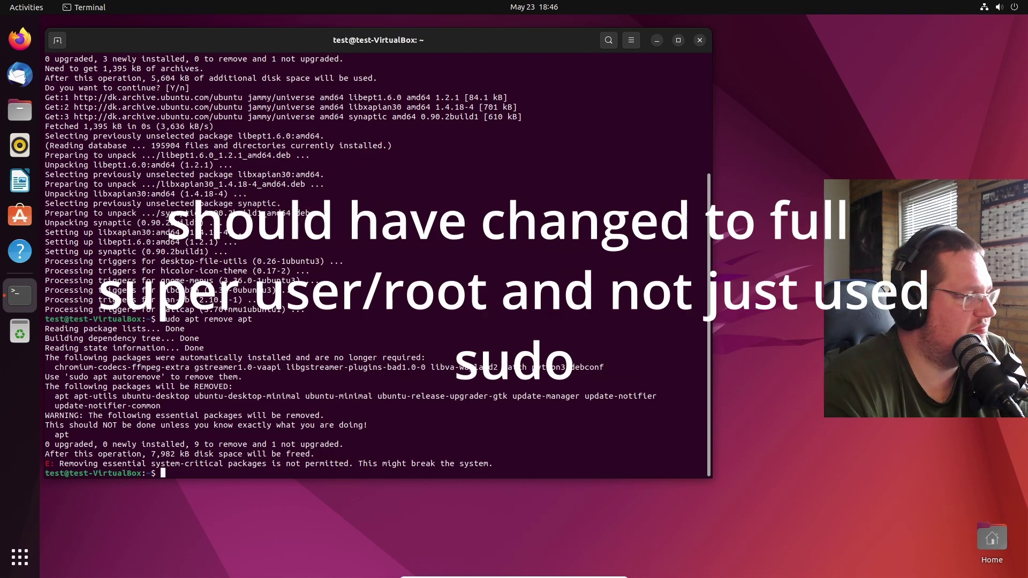
pyautogui.moveTo(237, 367); pyautogui.dragTo(345, 366)
pyautogui.click(345, 366)
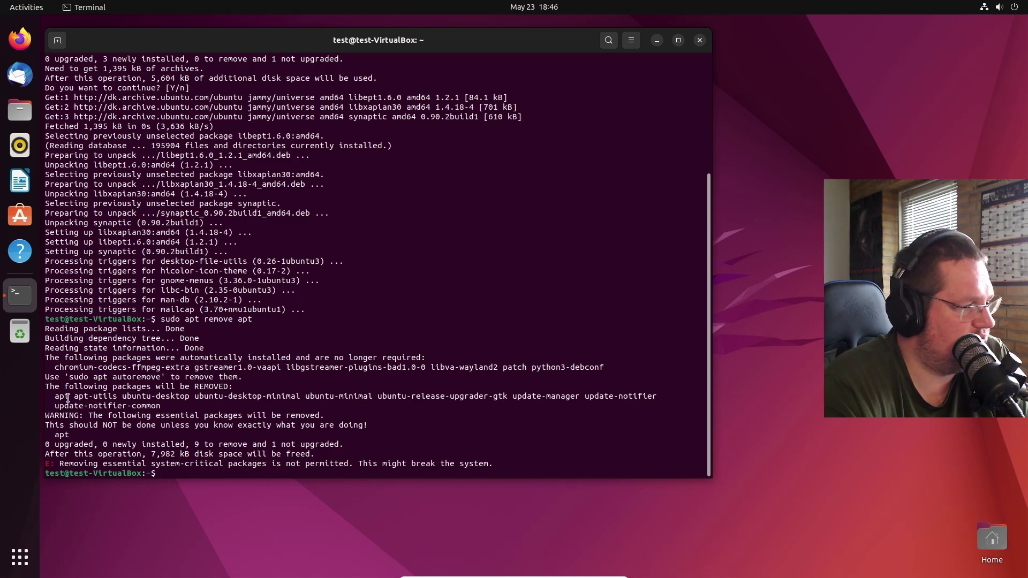
pyautogui.moveTo(126, 396); pyautogui.dragTo(623, 397)
pyautogui.click(313, 397)
pyautogui.moveTo(65, 406); pyautogui.dragTo(142, 406)
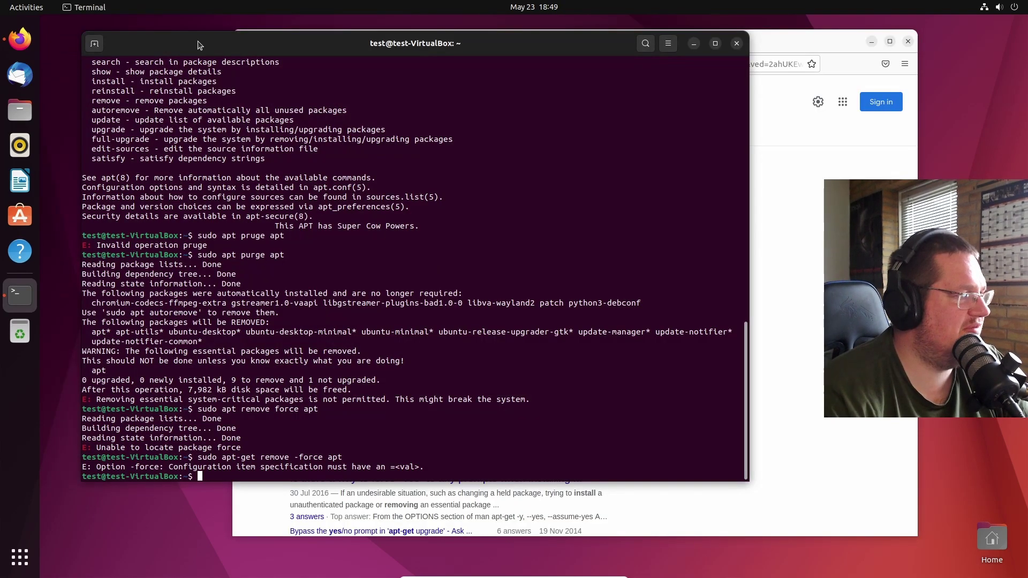
# - Relaunch Synaptic from the app search, entering the administrator password
pyautogui.click(20, 557)
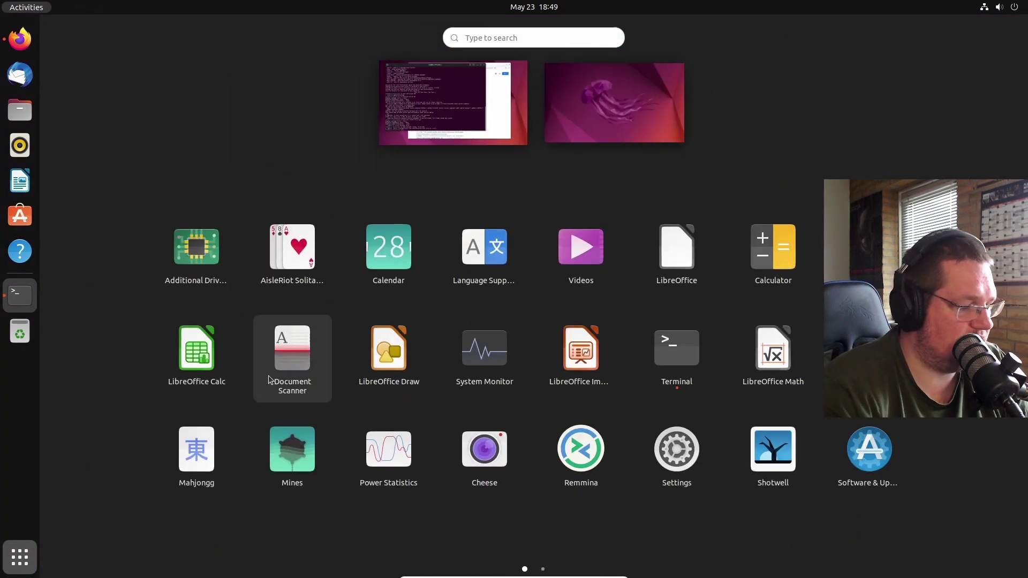
pyautogui.write('synaptic')
pyautogui.press('Return')
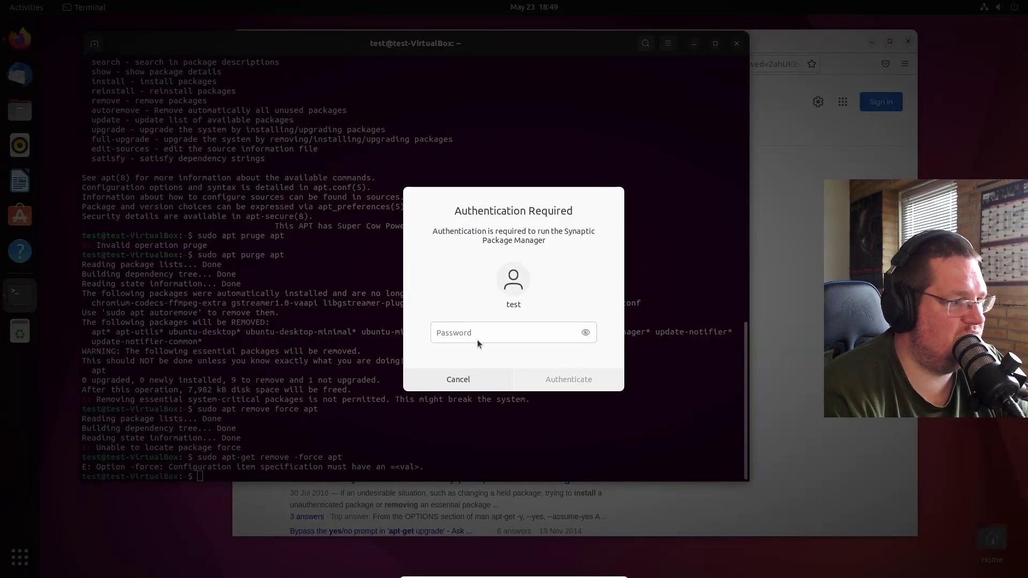
pyautogui.click(477, 340)
pyautogui.write('te')
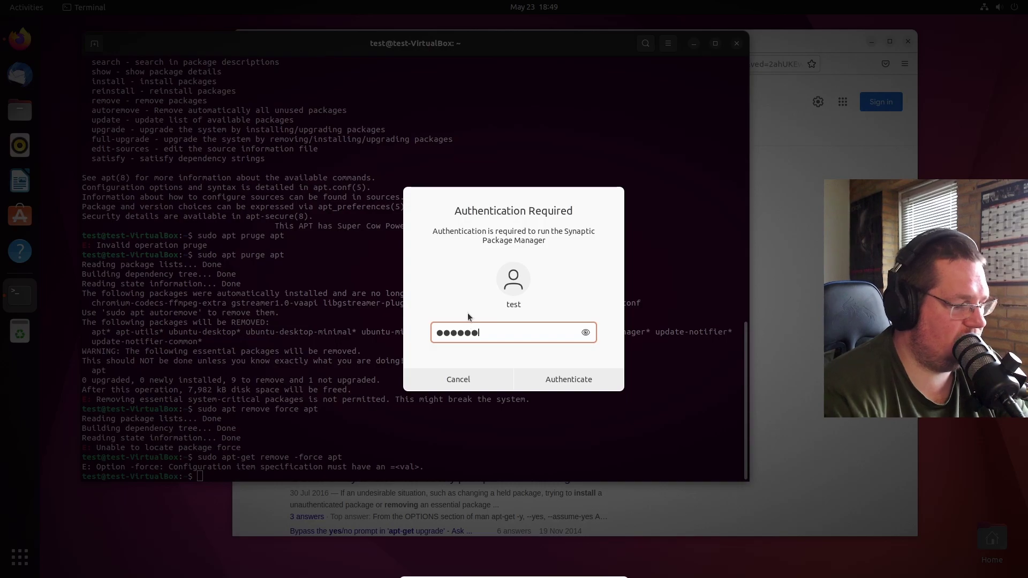
pyautogui.press('Return')
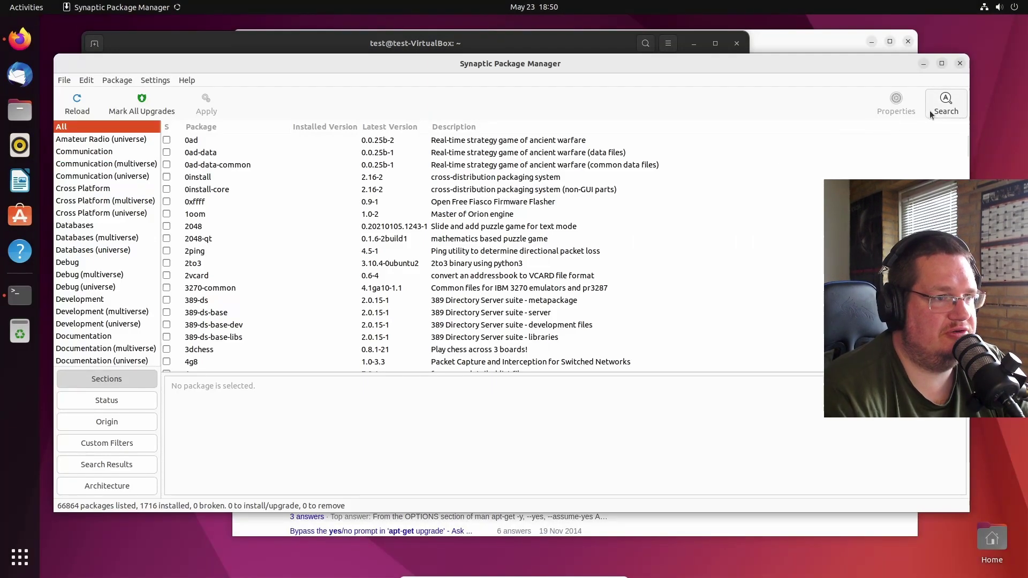
# - Search for apt, sort by status, and mark apt for removal, accepting the warnings
pyautogui.click(946, 104)
pyautogui.press('Return')
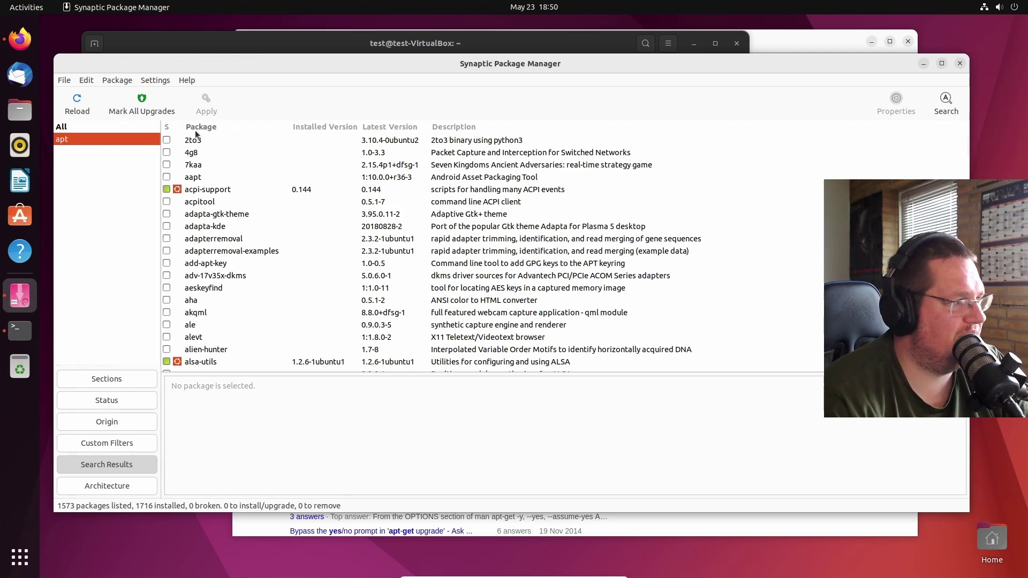
pyautogui.click(167, 128)
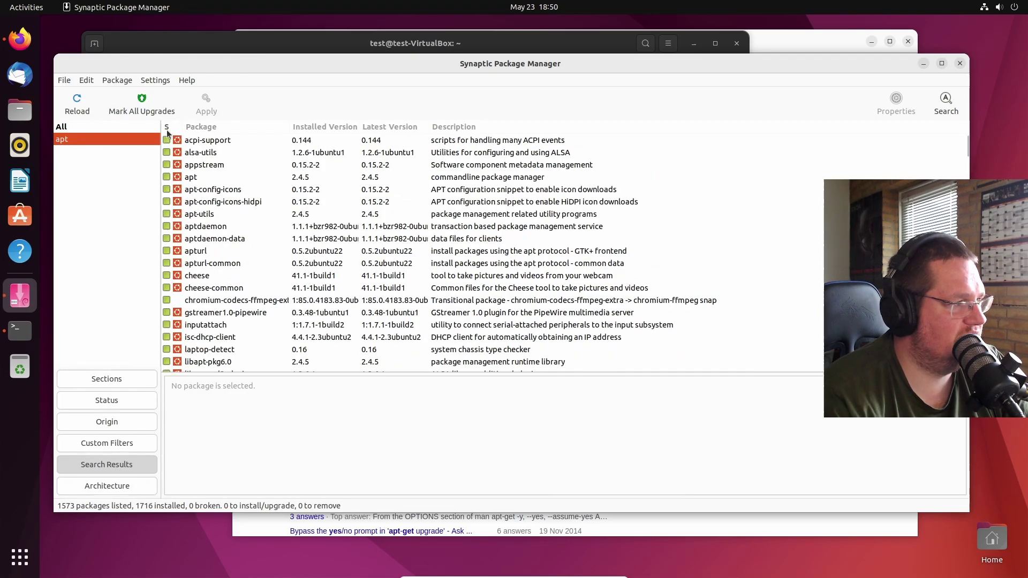
pyautogui.click(196, 181)
pyautogui.rightClick(196, 182)
pyautogui.click(231, 240)
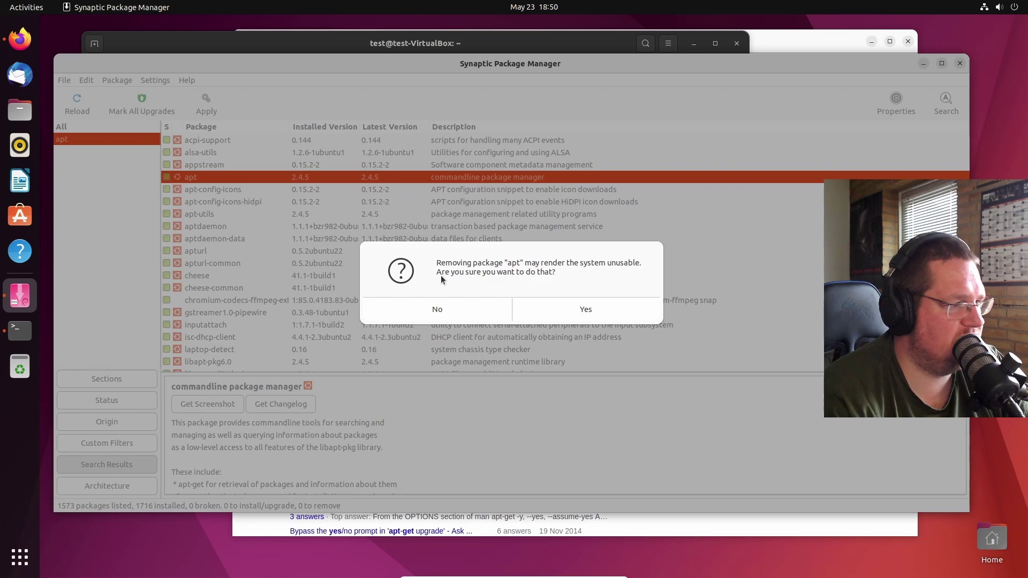
pyautogui.click(567, 309)
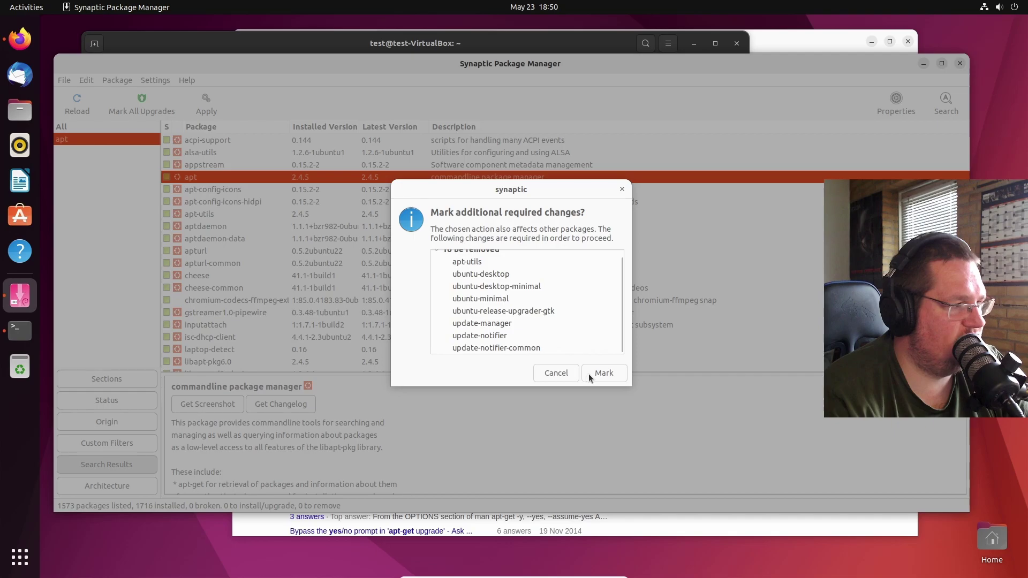
pyautogui.click(589, 373)
# - Mark apt-config-icons (with apt-config-icons-hidpi) and aptdaemon for removal
pyautogui.rightClick(219, 191)
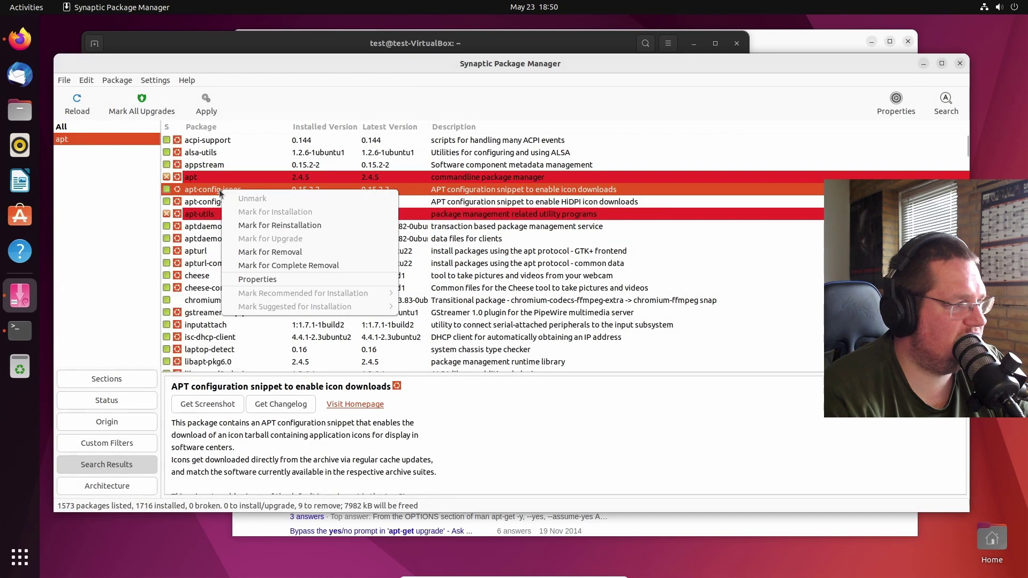
pyautogui.click(264, 251)
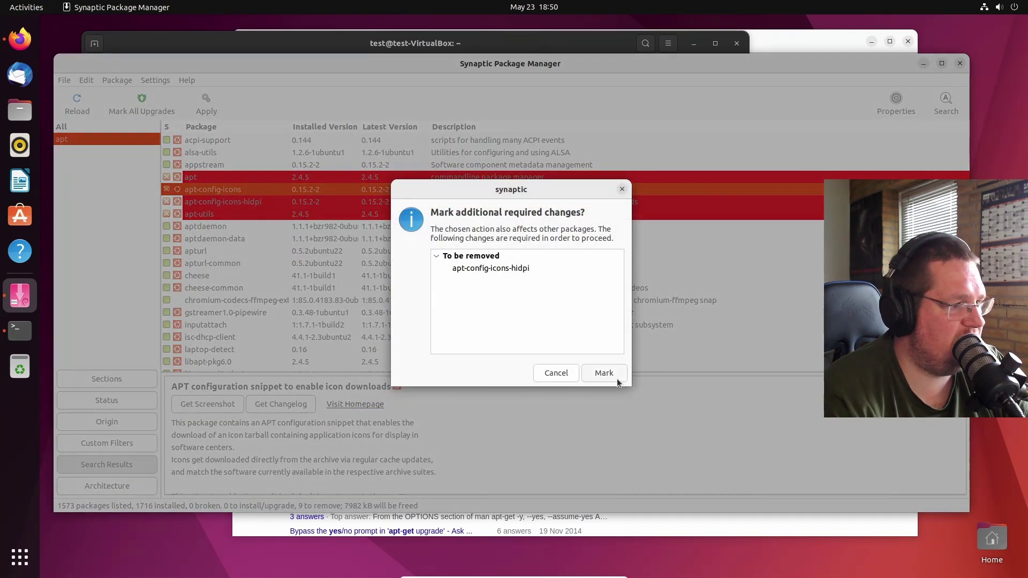
pyautogui.click(616, 378)
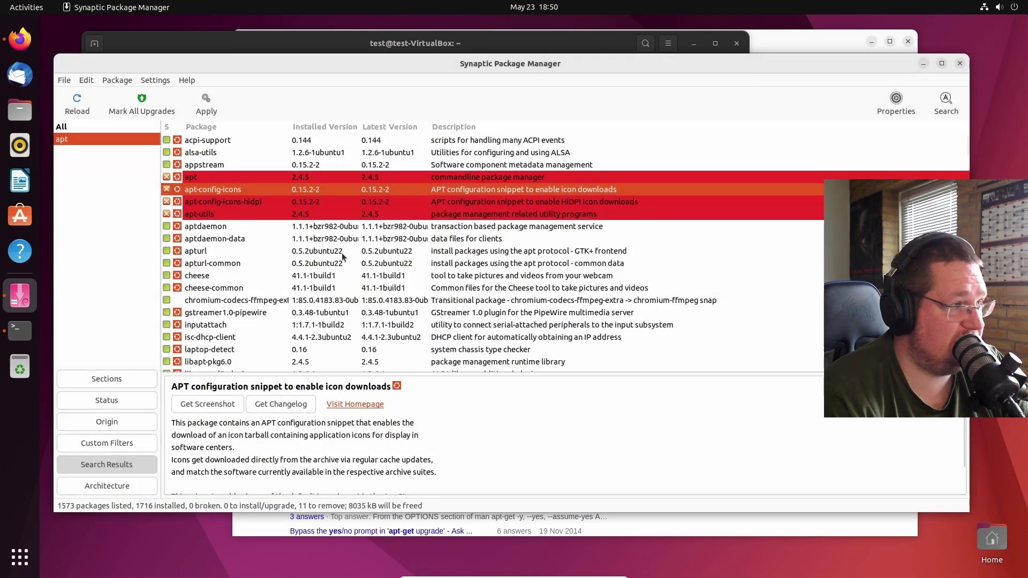
pyautogui.rightClick(261, 226)
pyautogui.click(283, 294)
pyautogui.rightClick(210, 239)
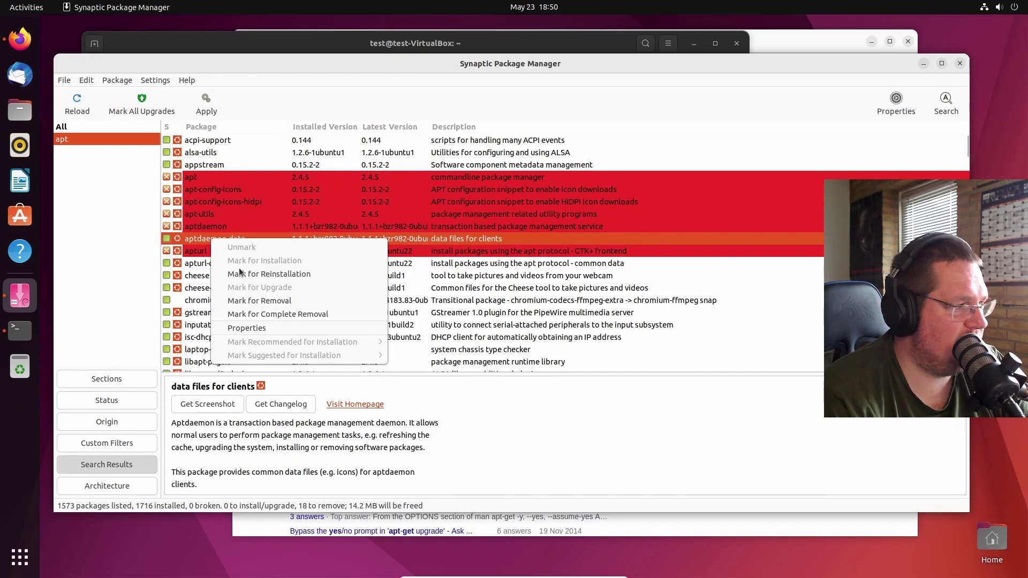
# - Mark aptdaemon-data and apturl-common for removal
pyautogui.click(259, 302)
pyautogui.rightClick(236, 263)
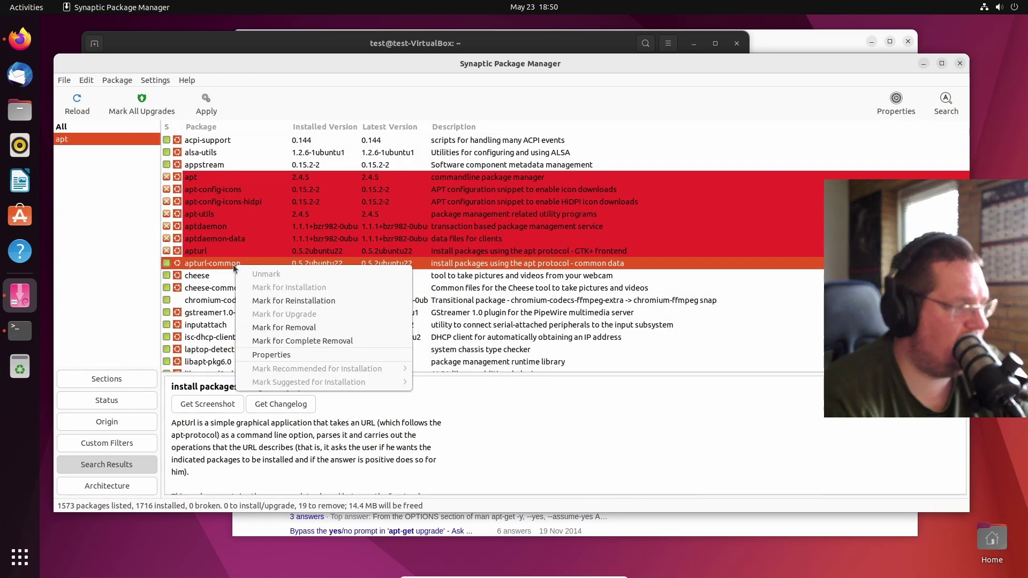
pyautogui.click(281, 329)
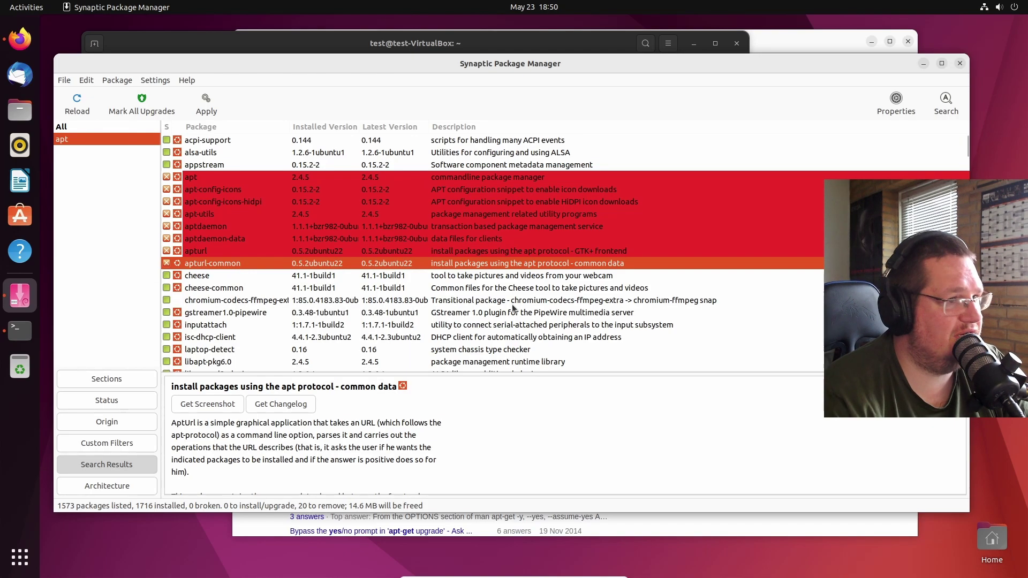
# - Apply the 20 marked removals, confirming the essential-package warning
pyautogui.click(210, 110)
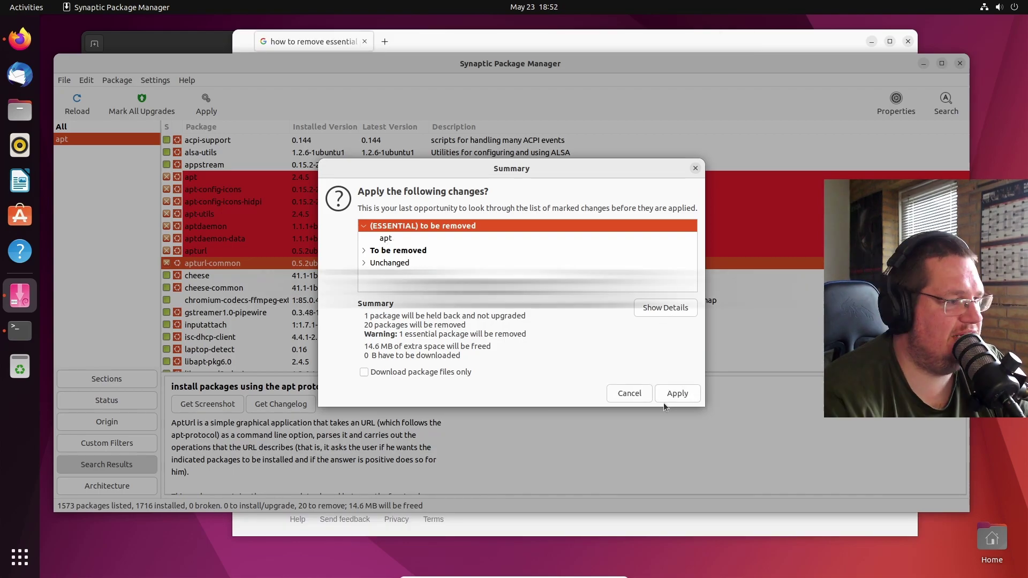
pyautogui.click(676, 395)
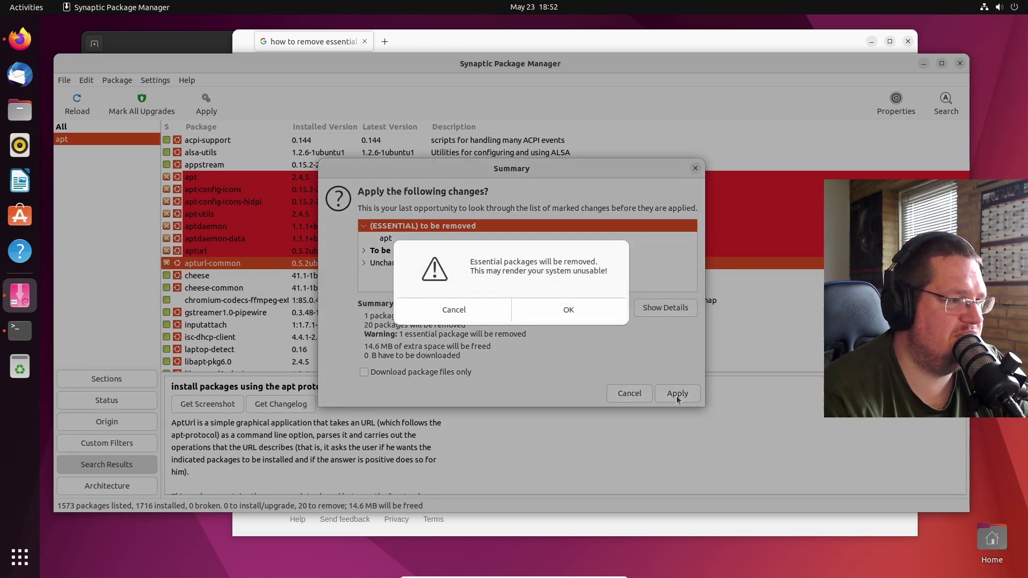
pyautogui.click(580, 318)
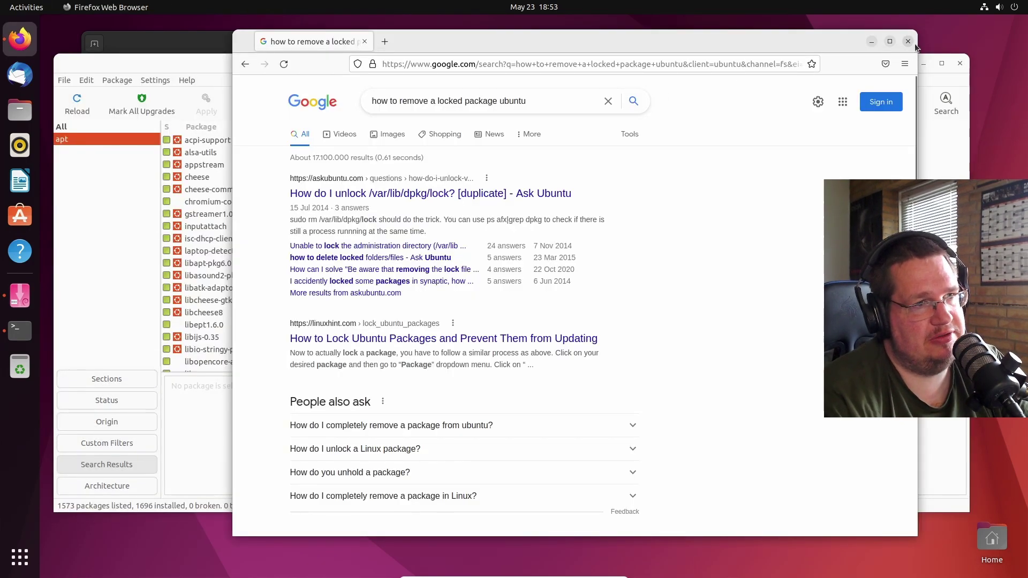
# - Close the Firefox window, bring the terminal forward, and run sudo apt autoremove
pyautogui.click(908, 42)
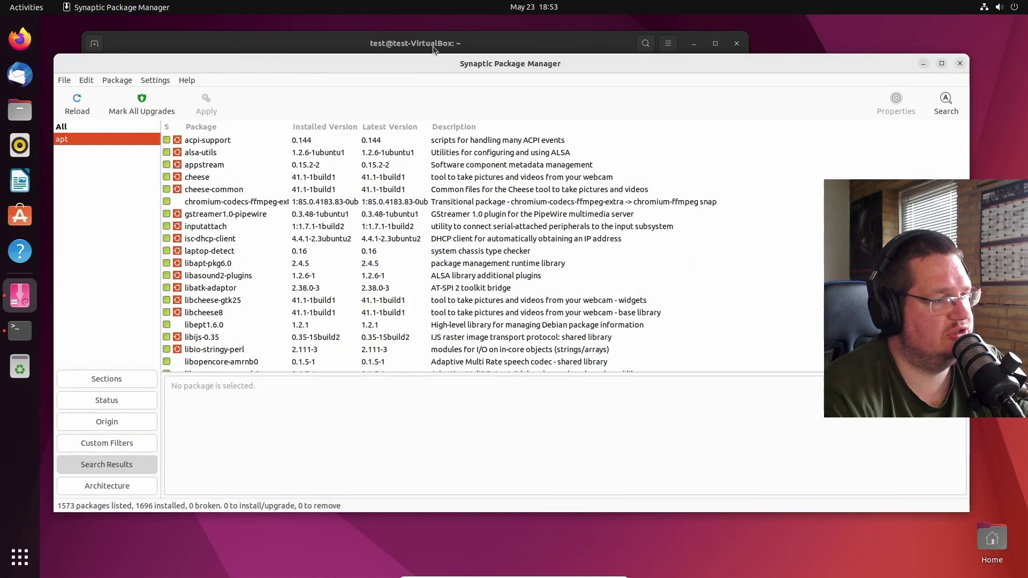
pyautogui.moveTo(551, 63); pyautogui.dragTo(564, 95)
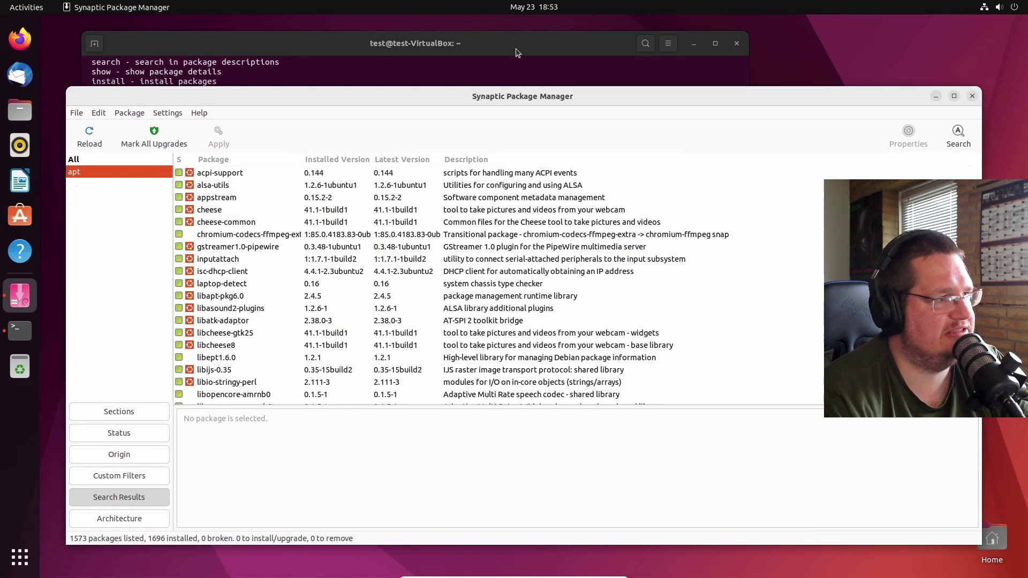
pyautogui.moveTo(515, 52); pyautogui.dragTo(571, 60)
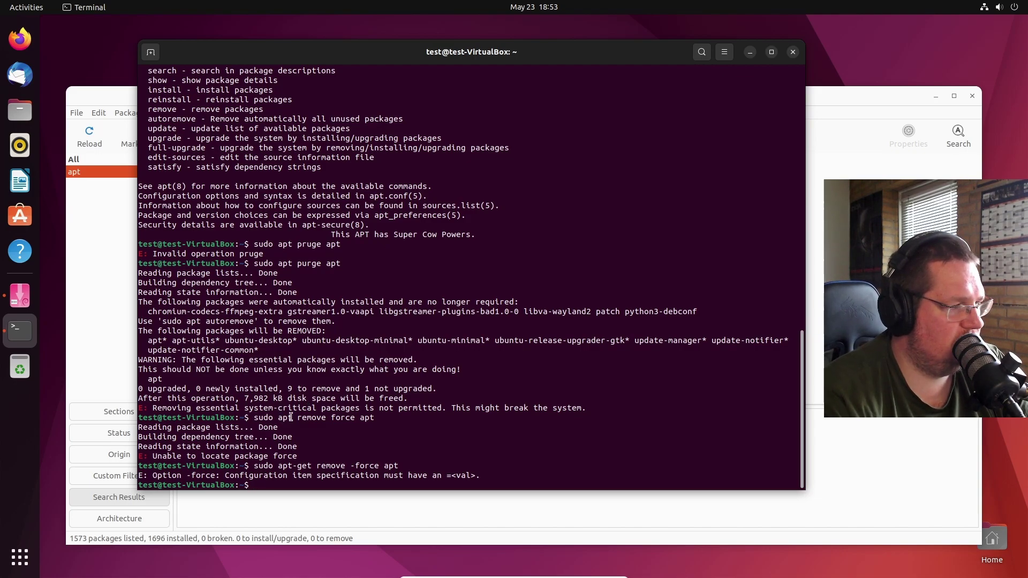
pyautogui.press('Up')
pyautogui.press('BackSpace')
pyautogui.press('BackSpace')
pyautogui.press('BackSpace')
pyautogui.press('BackSpace')
pyautogui.press('BackSpace')
pyautogui.press('BackSpace')
pyautogui.press('BackSpace')
pyautogui.press('BackSpace')
pyautogui.press('BackSpace')
pyautogui.press('BackSpace')
pyautogui.press('BackSpace')
pyautogui.press('BackSpace')
pyautogui.press('BackSpace')
pyautogui.press('BackSpace')
pyautogui.press('BackSpace')
pyautogui.press('BackSpace')
pyautogui.press('BackSpace')
pyautogui.press('BackSpace')
pyautogui.press('BackSpace')
pyautogui.press('BackSpace')
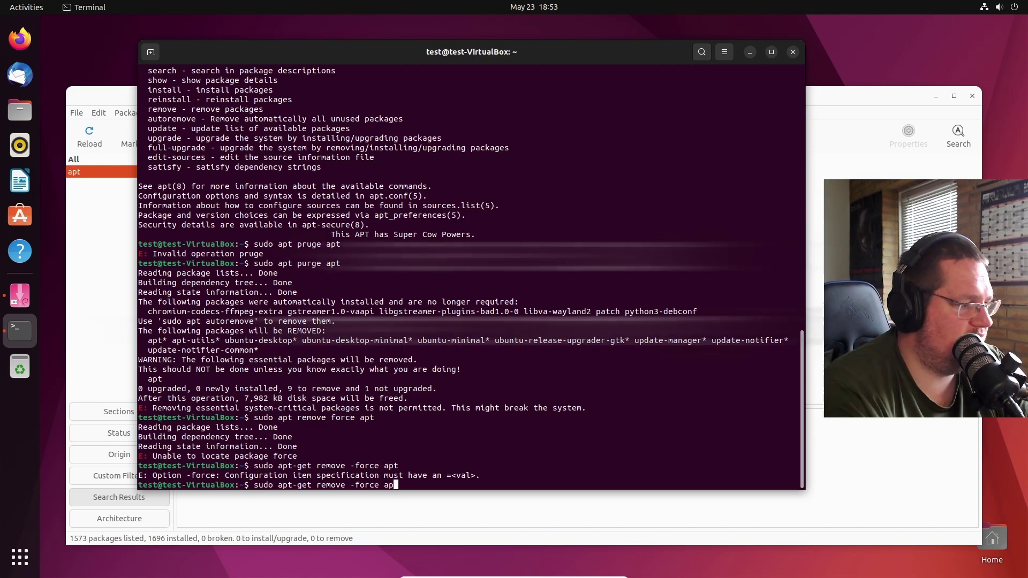
pyautogui.press('BackSpace')
pyautogui.write('aut')
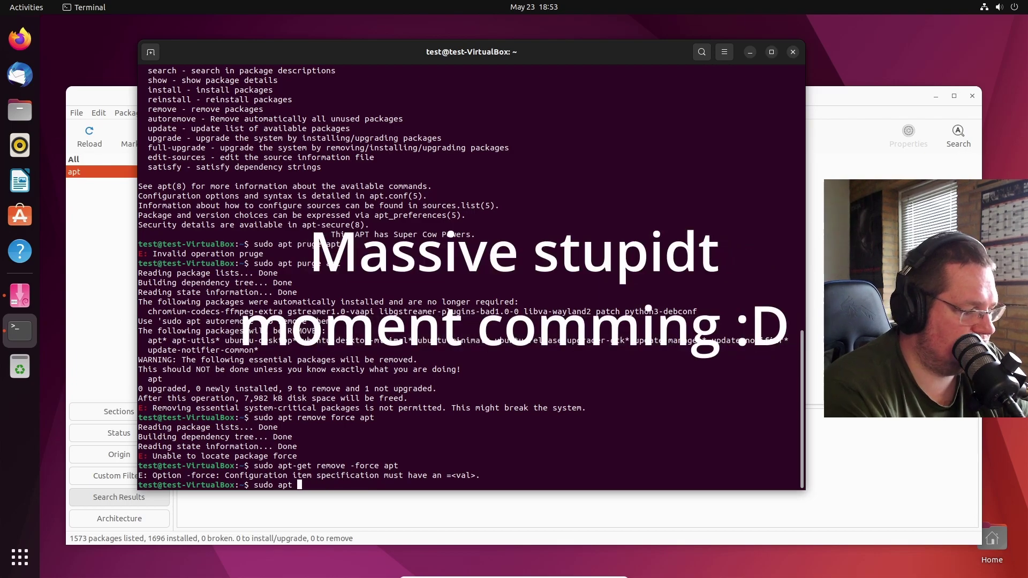
pyautogui.write('ore')
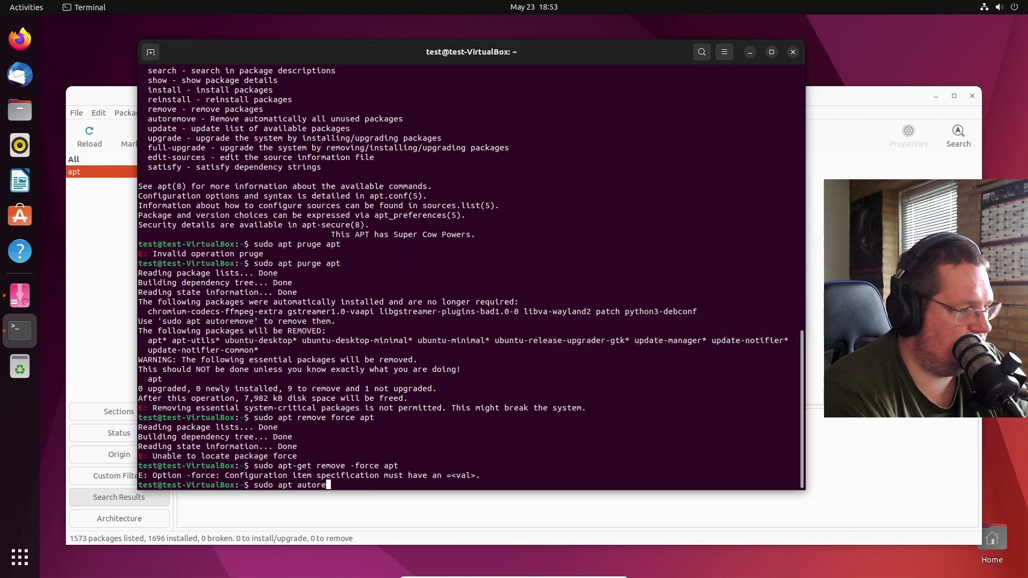
pyautogui.write('move')
pyautogui.press('Return')
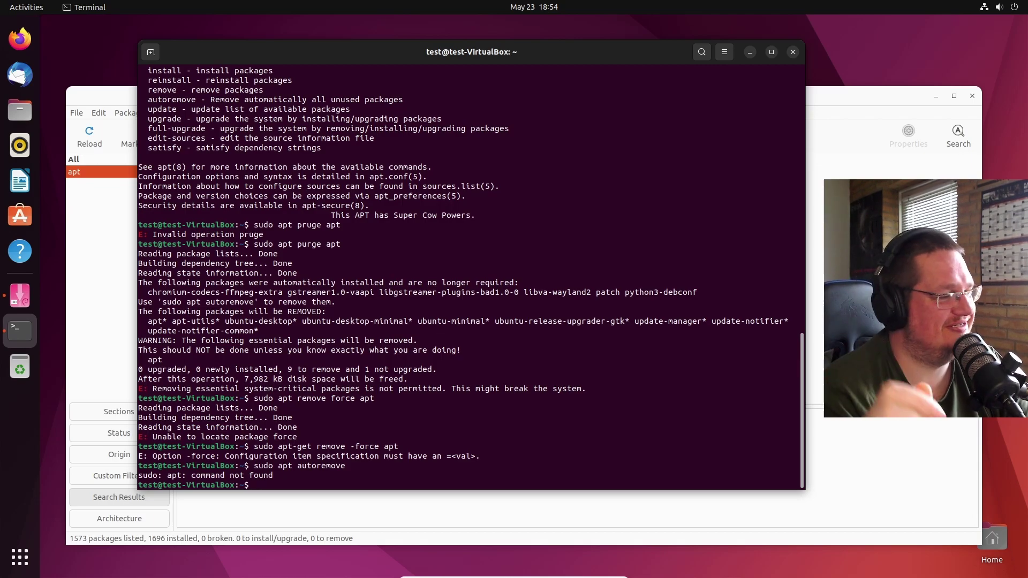
# - Close the terminal and Synaptic windows, then open the system menu from the desktop
pyautogui.click(792, 51)
pyautogui.click(972, 95)
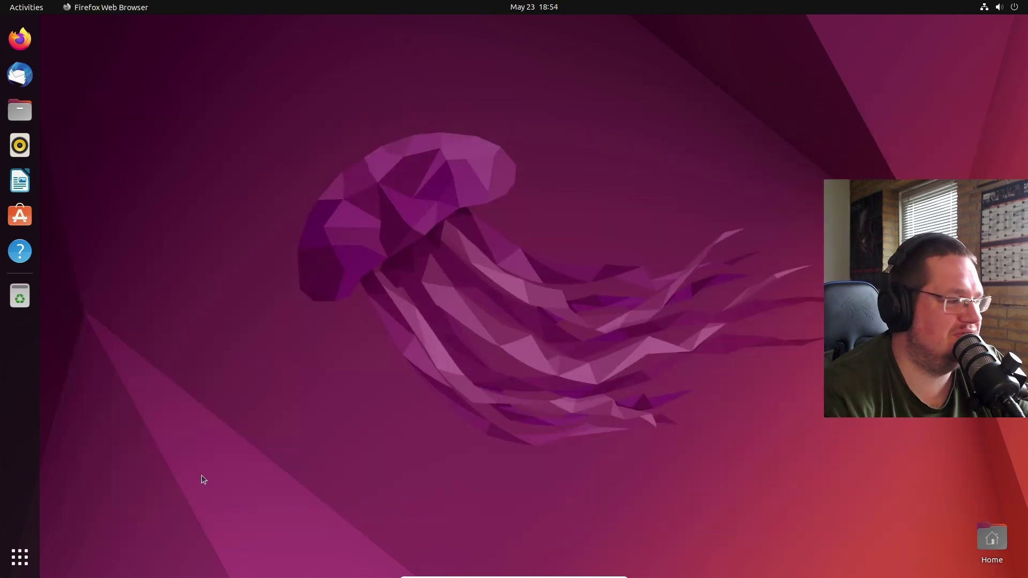
pyautogui.click(20, 557)
pyautogui.click(448, 215)
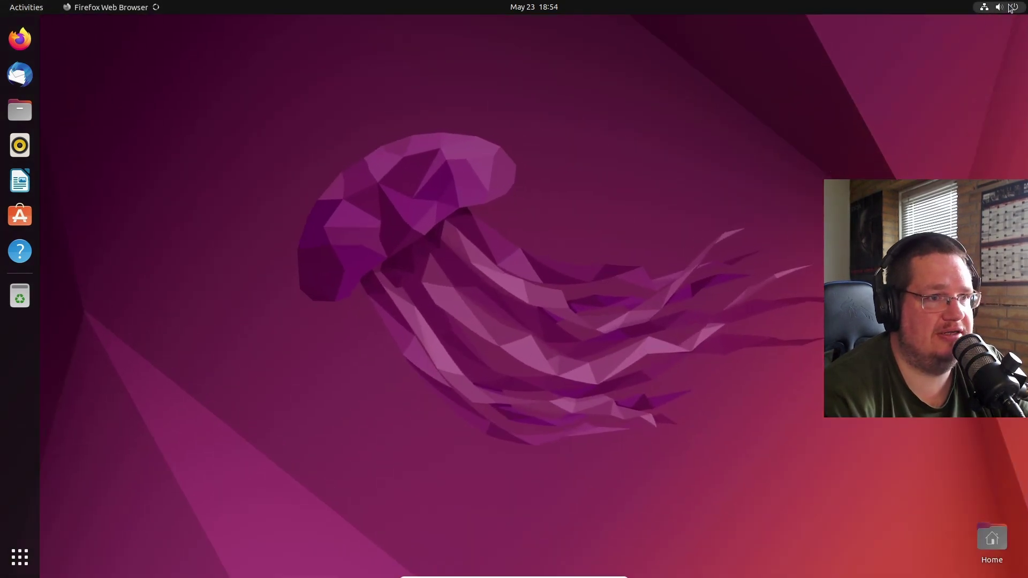
pyautogui.click(1010, 7)
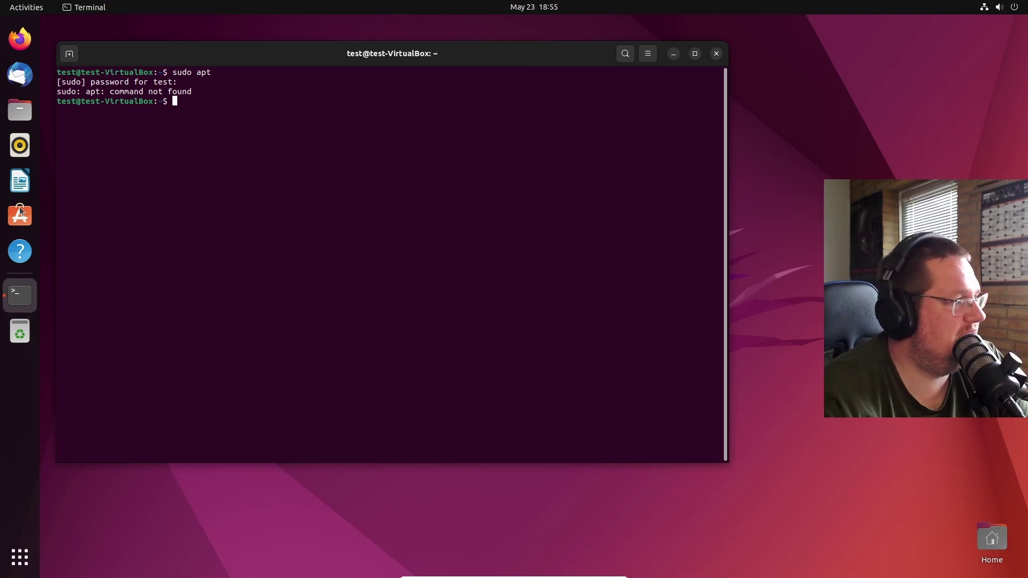
# - In Files, browse Other Locations to the root filesystem and open /etc/apt
pyautogui.click(21, 109)
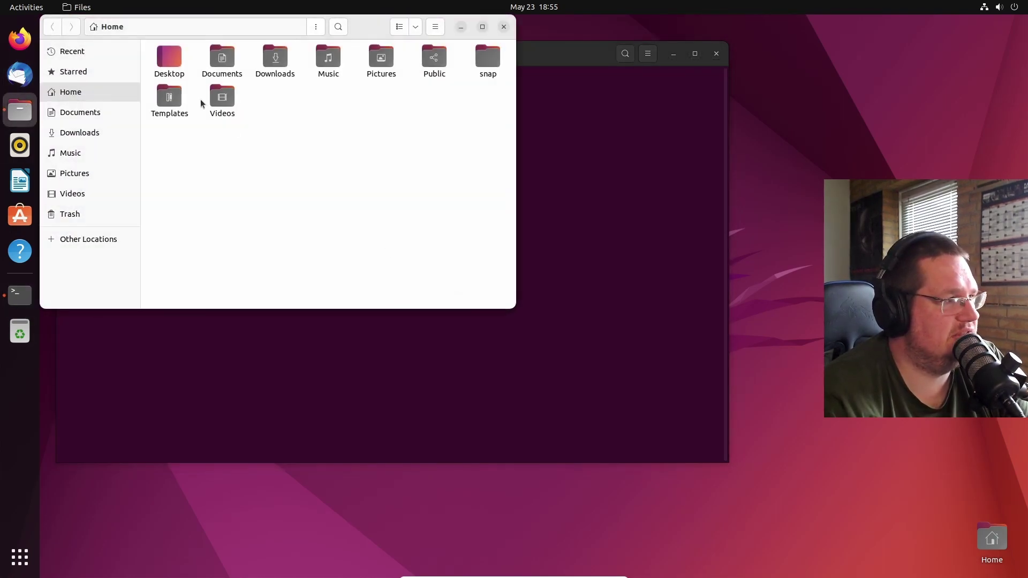
pyautogui.click(94, 240)
pyautogui.click(191, 73)
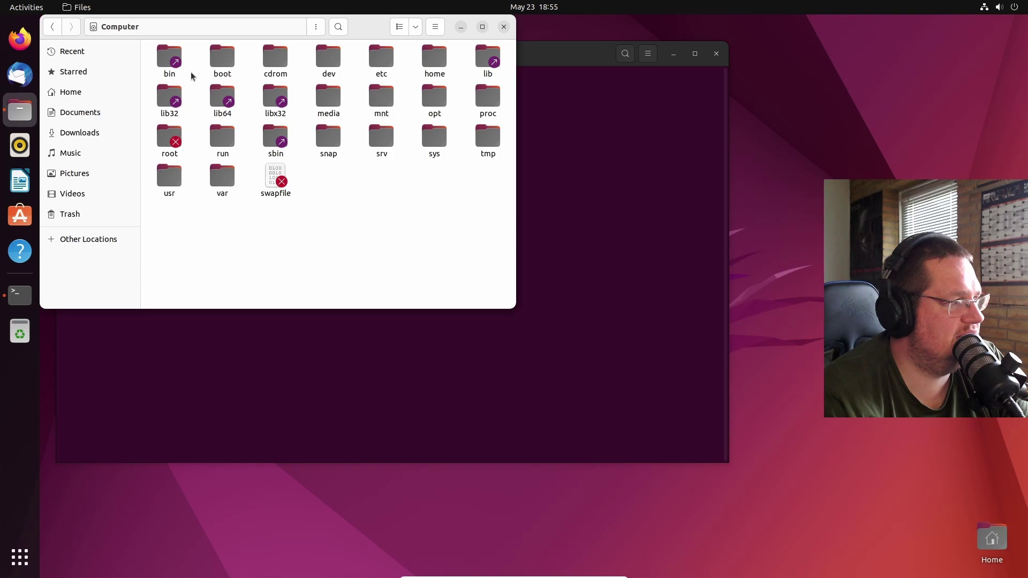
pyautogui.click(382, 65)
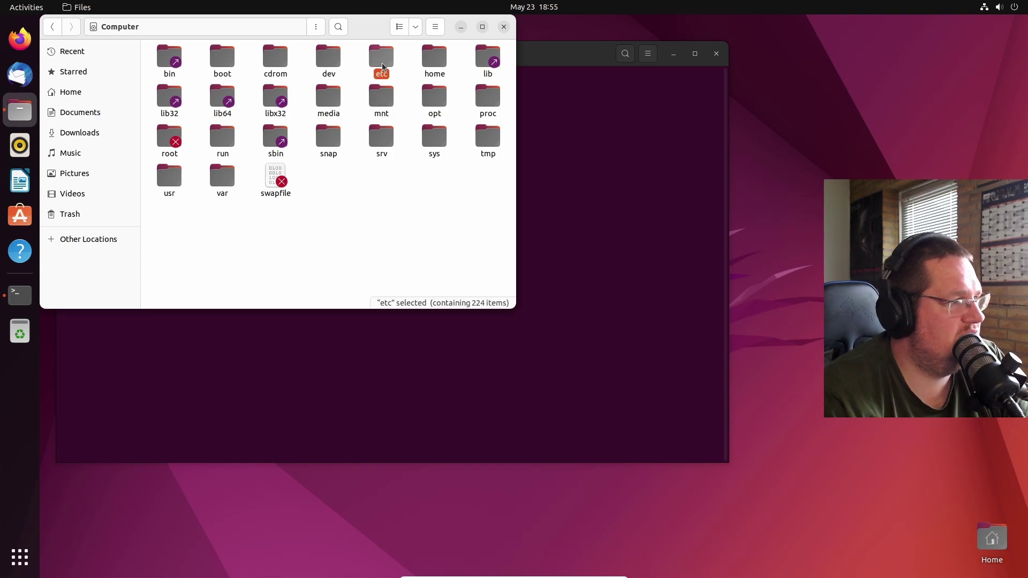
pyautogui.doubleClick(382, 65)
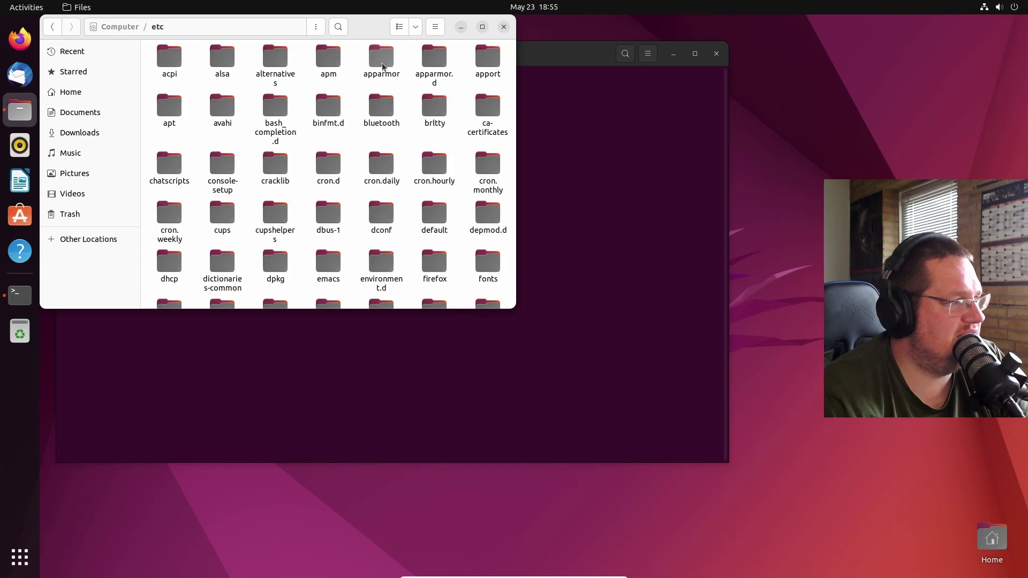
pyautogui.doubleClick(170, 115)
# - Open the apt.conf.d folder and open the 99update-notifier file
pyautogui.click(307, 63)
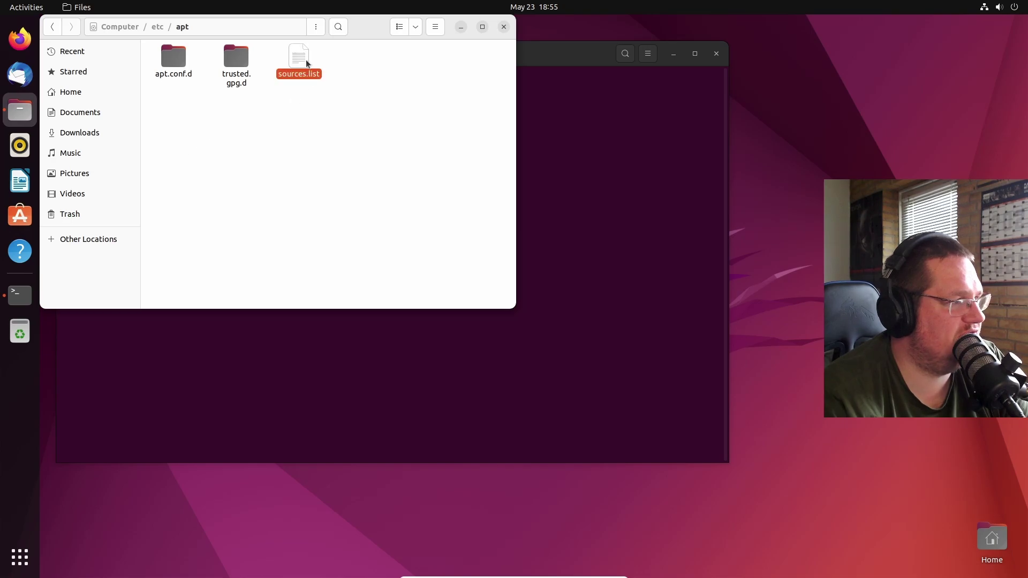
pyautogui.click(240, 88)
pyautogui.click(169, 76)
pyautogui.doubleClick(170, 78)
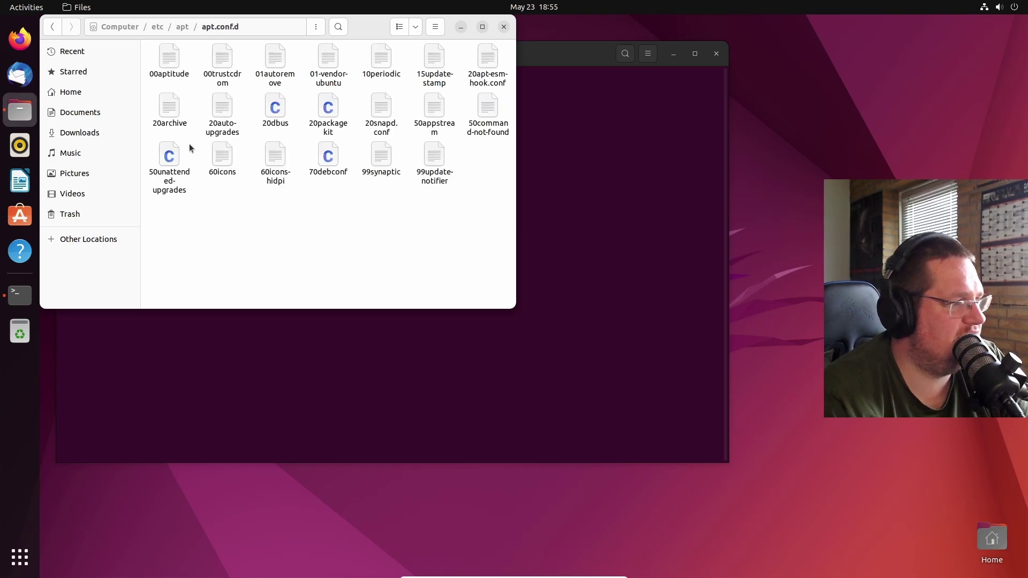
pyautogui.click(381, 129)
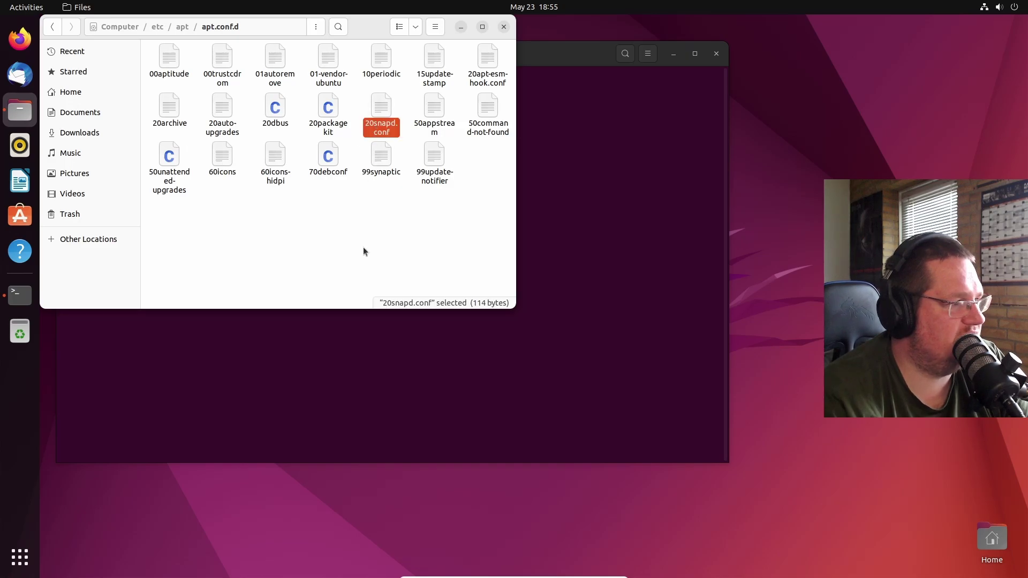
pyautogui.click(429, 181)
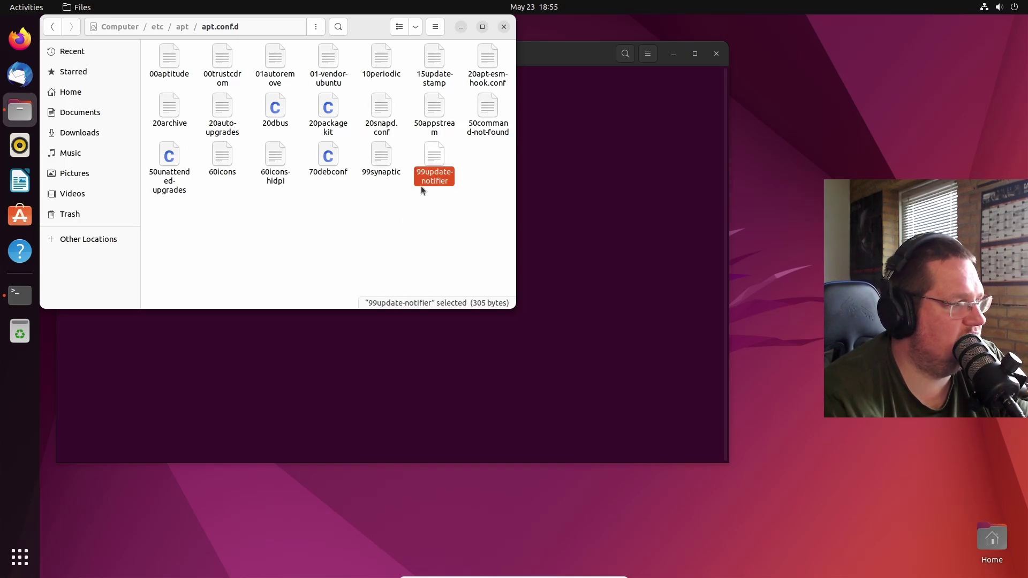
pyautogui.press('Return')
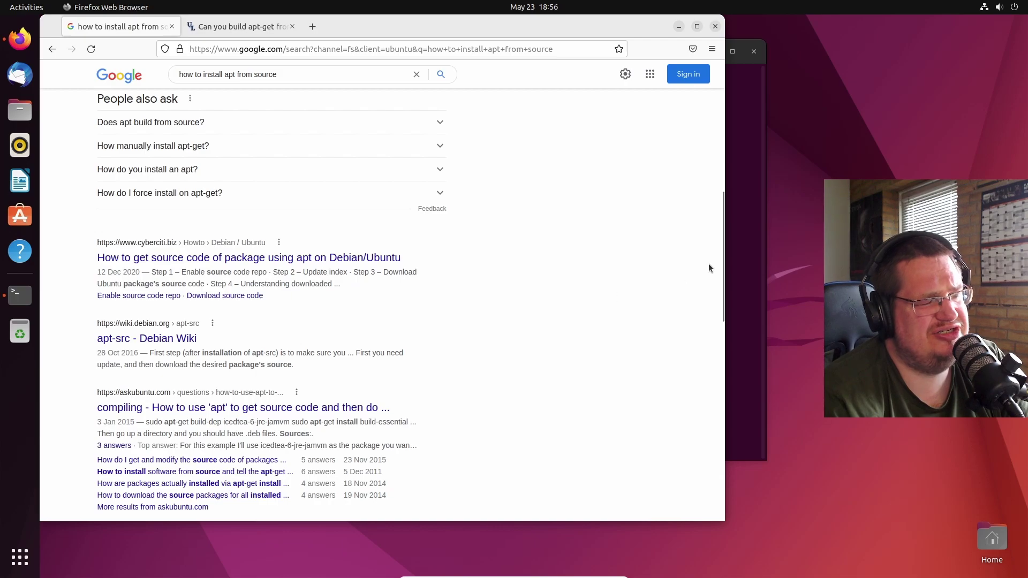
# - Run dpkg and dpkg --help in the terminal and scroll through the help output
pyautogui.click(734, 255)
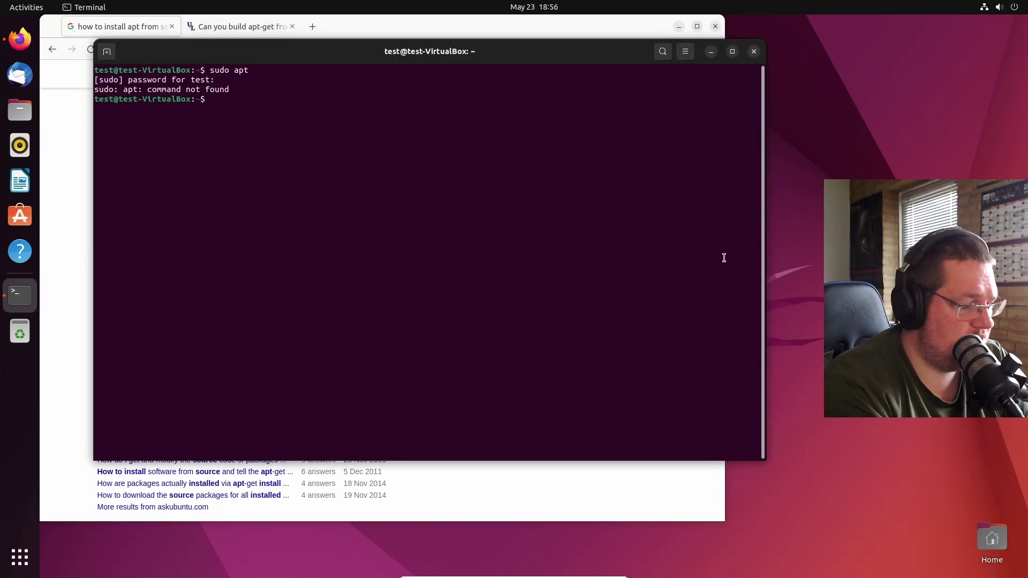
pyautogui.write('dpkg')
pyautogui.press('Return')
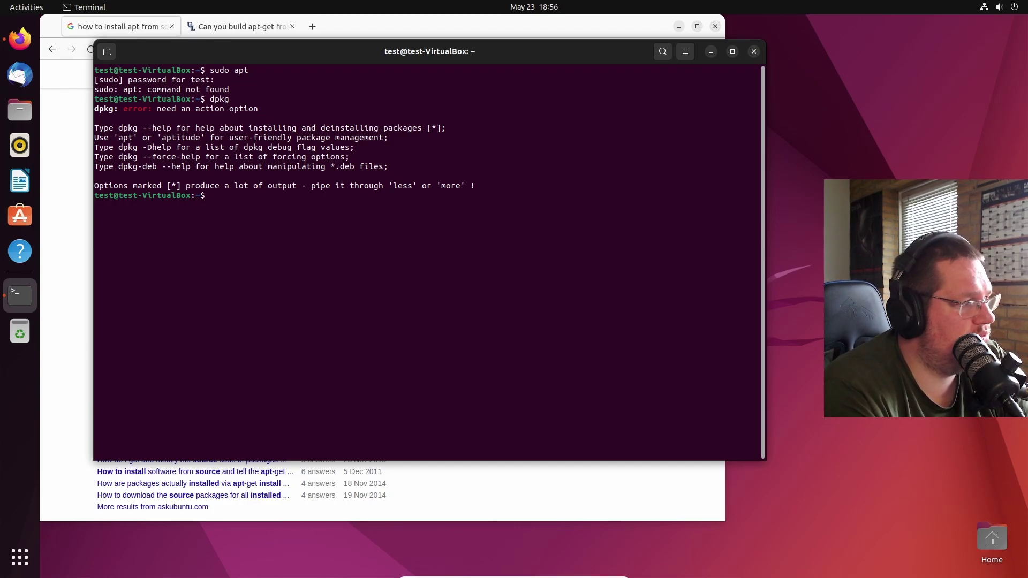
pyautogui.write('dpkg --help')
pyautogui.press('Return')
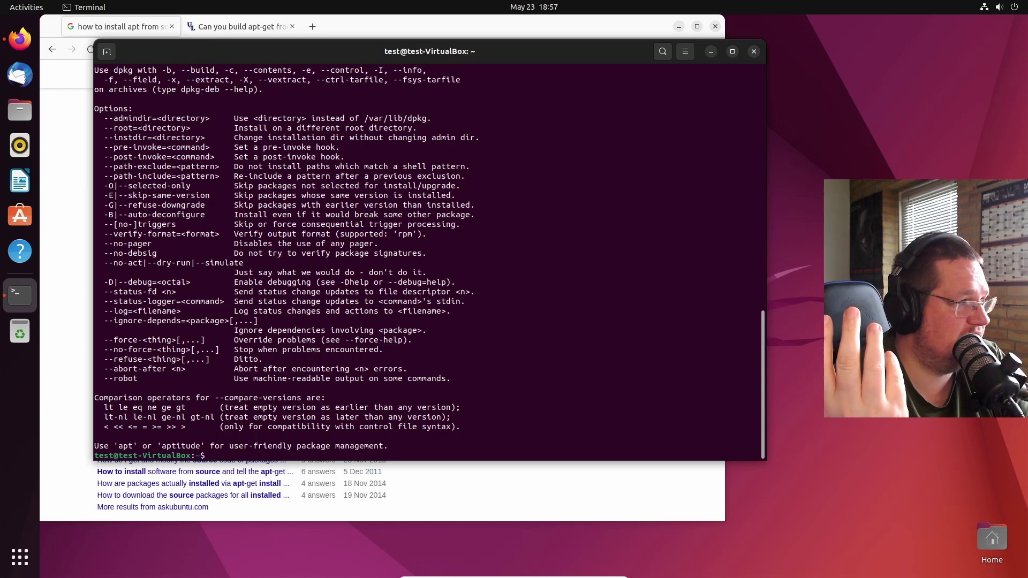
pyautogui.scroll(10, 614, 266)
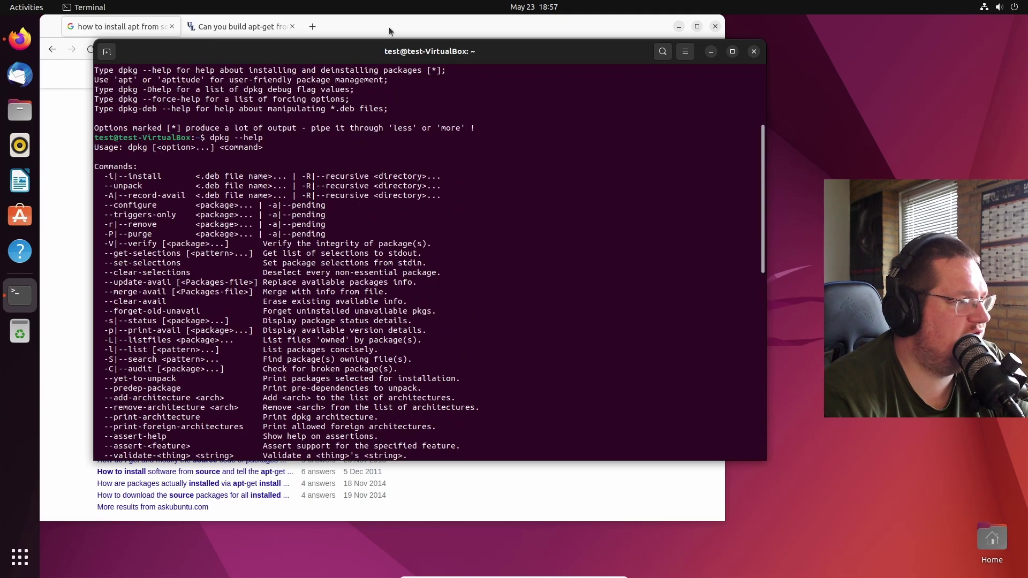
# - Replace the Firefox search query with the 'apt.deb' suggestion
pyautogui.click(387, 27)
pyautogui.tripleClick(285, 74)
pyautogui.write('apt.')
pyautogui.press('Down')
pyautogui.press('Down')
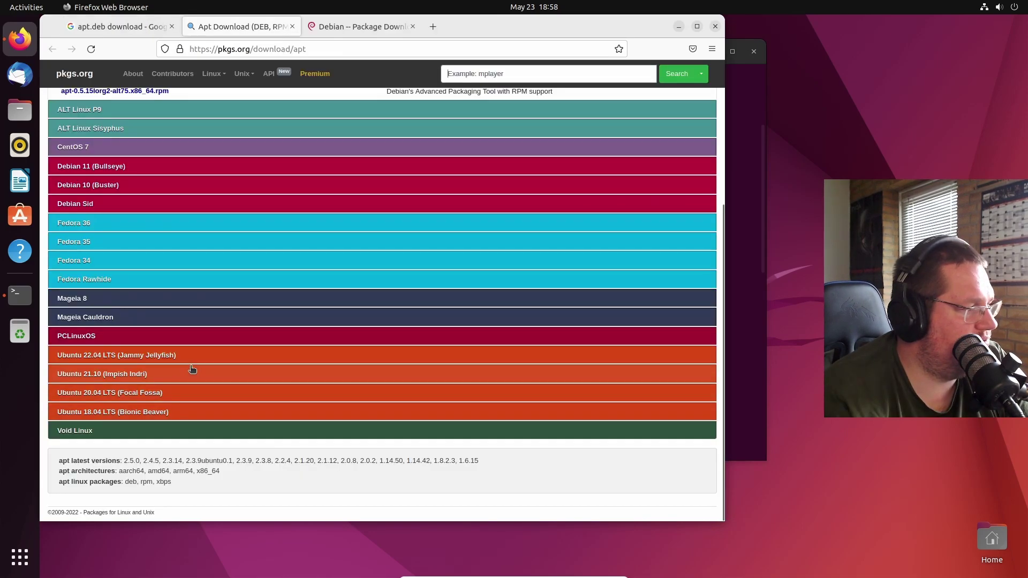
# - Open the Ubuntu 22.04 LTS apt package page on pkgs.org and copy its Binary Package URL
pyautogui.click(195, 356)
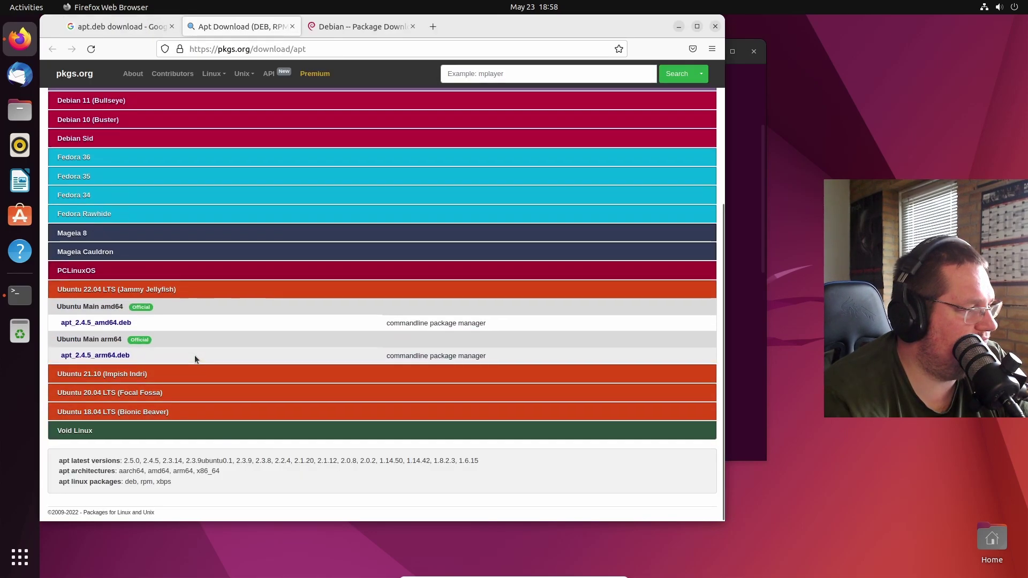
pyautogui.click(108, 325)
pyautogui.scroll(-10, 101, 426)
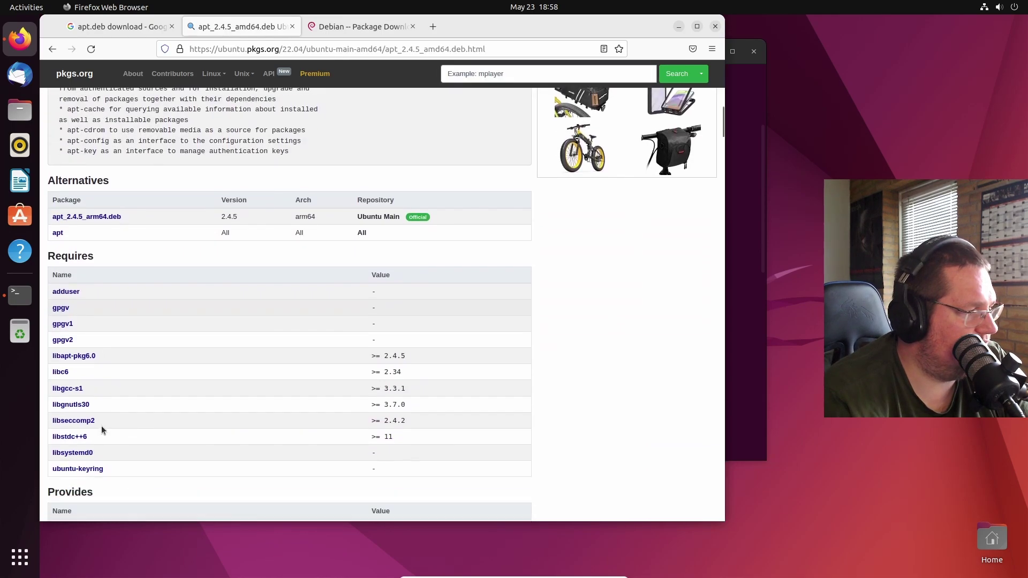
pyautogui.scroll(-5, 148, 428)
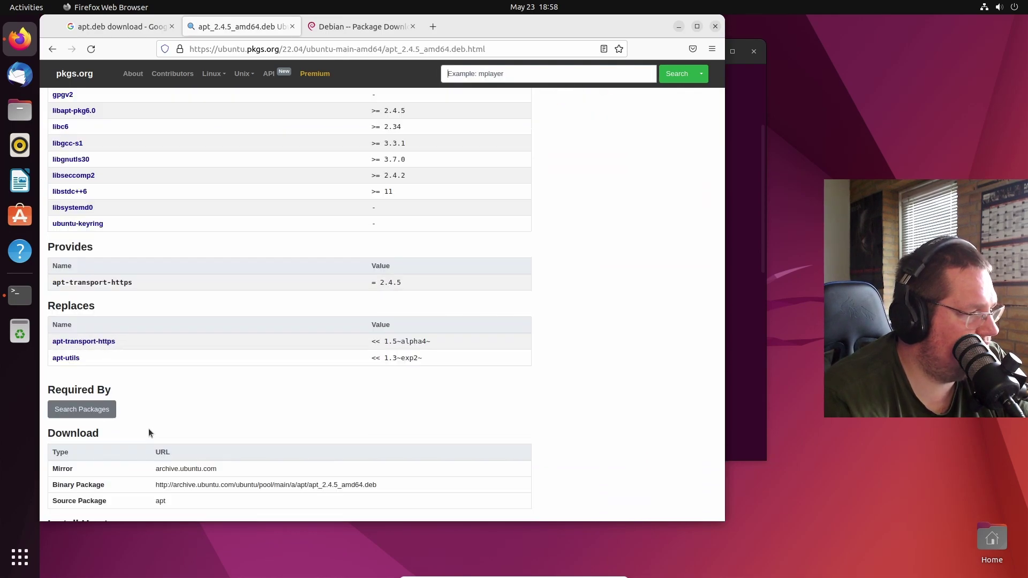
pyautogui.scroll(-3, 149, 428)
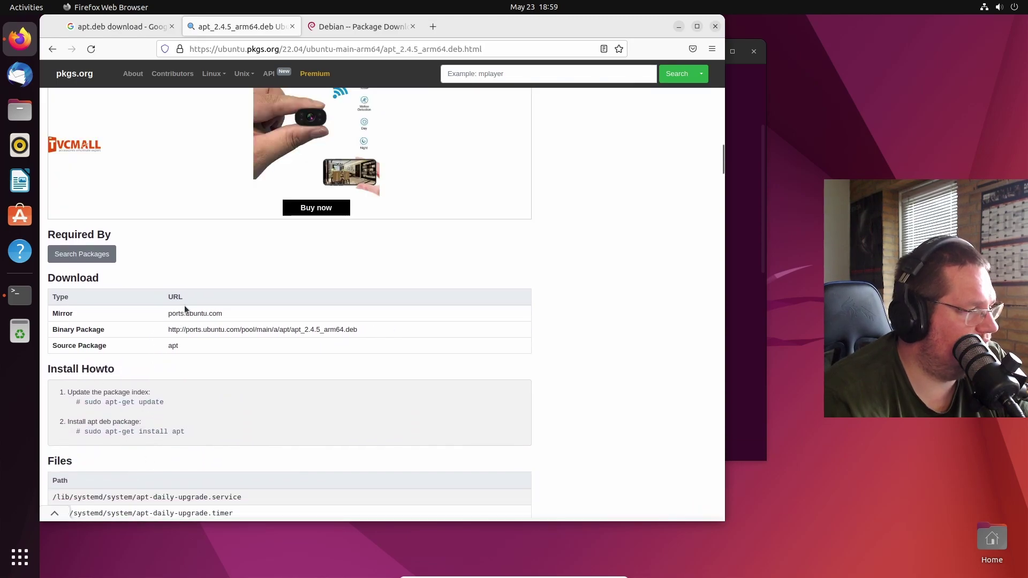
pyautogui.moveTo(161, 333); pyautogui.dragTo(345, 331)
pyautogui.hotkey('ctrl', 'c')
pyautogui.rightClick(344, 331)
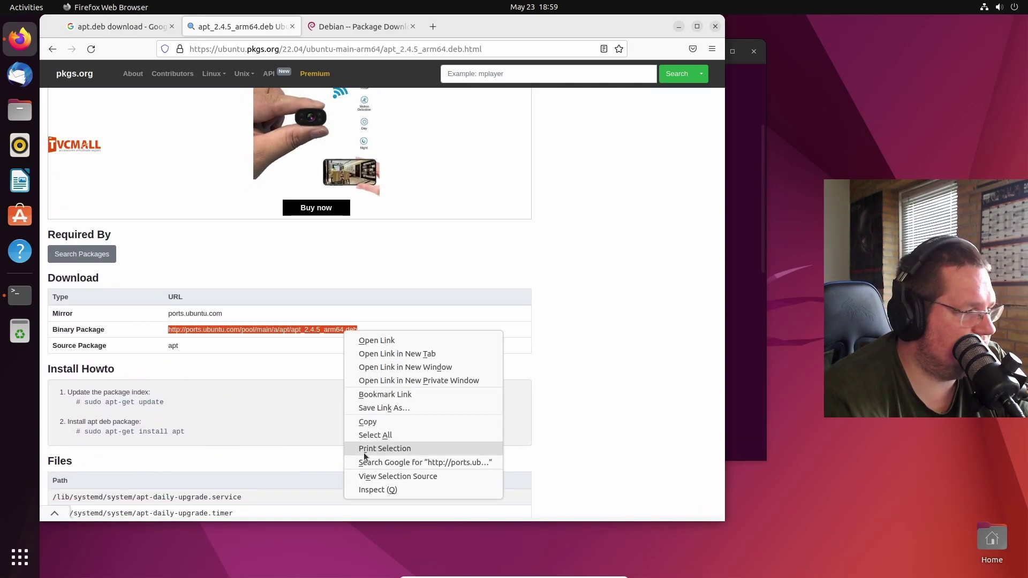
pyautogui.click(374, 419)
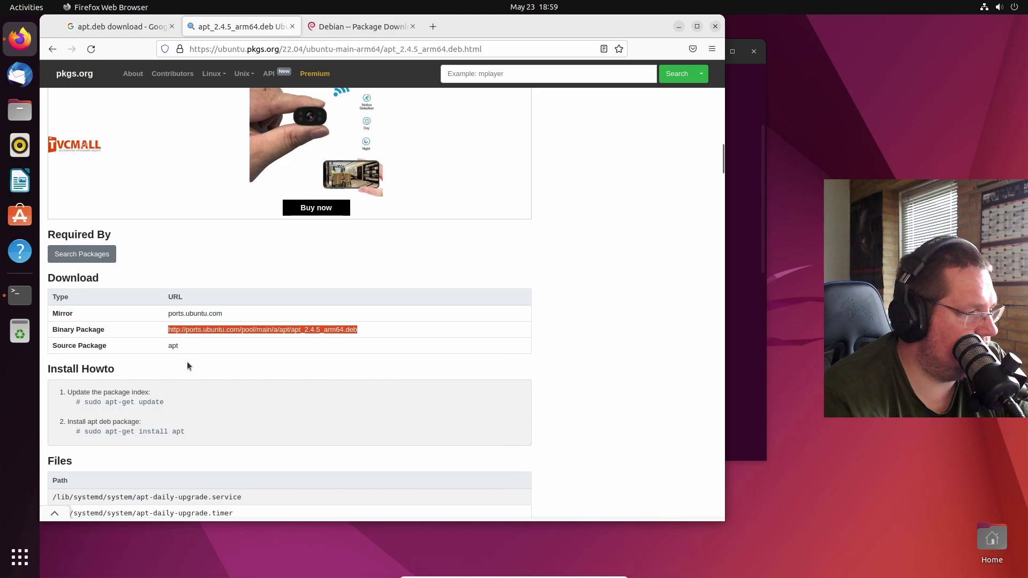
# - Paste the copied URL into a new Firefox tab to start downloading apt_2.4.5_arm64.deb
pyautogui.hotkey('alt', 'Tab')
pyautogui.click(452, 30)
pyautogui.click(432, 26)
pyautogui.rightClick(419, 45)
pyautogui.click(466, 122)
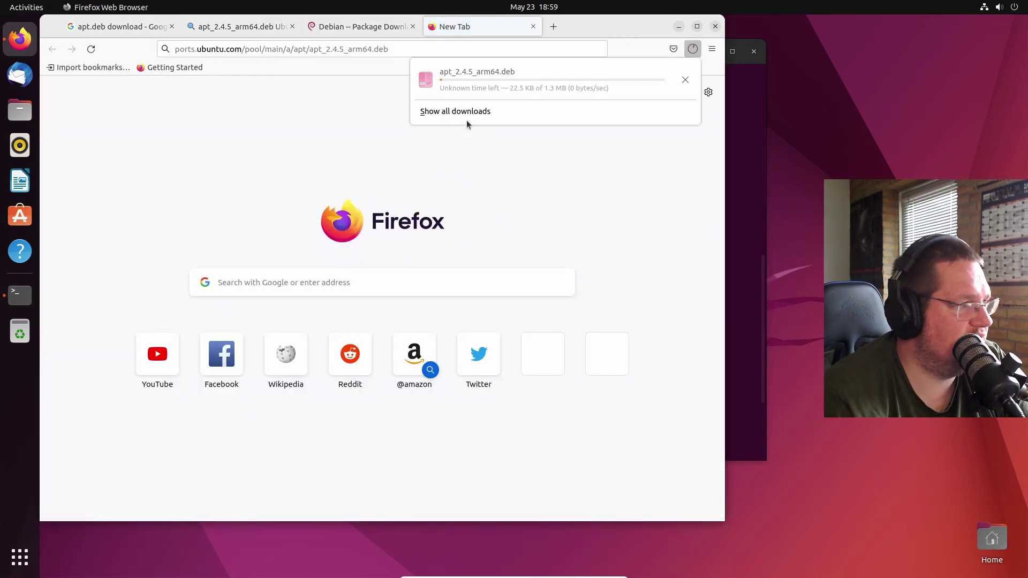
# - List the home folder and change into the Downloads folder with cd Downloads/
pyautogui.click(737, 251)
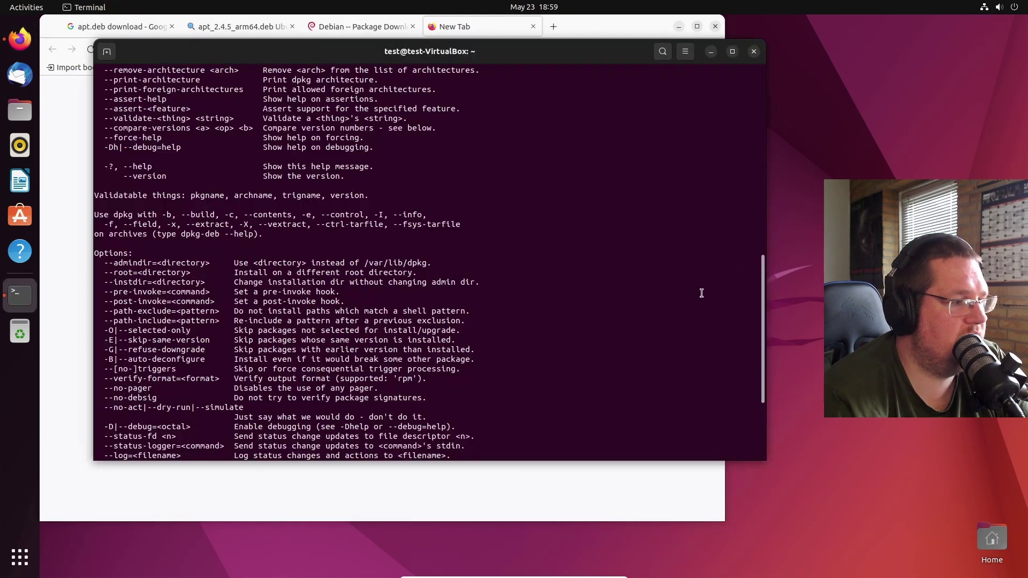
pyautogui.scroll(-3, 651, 308)
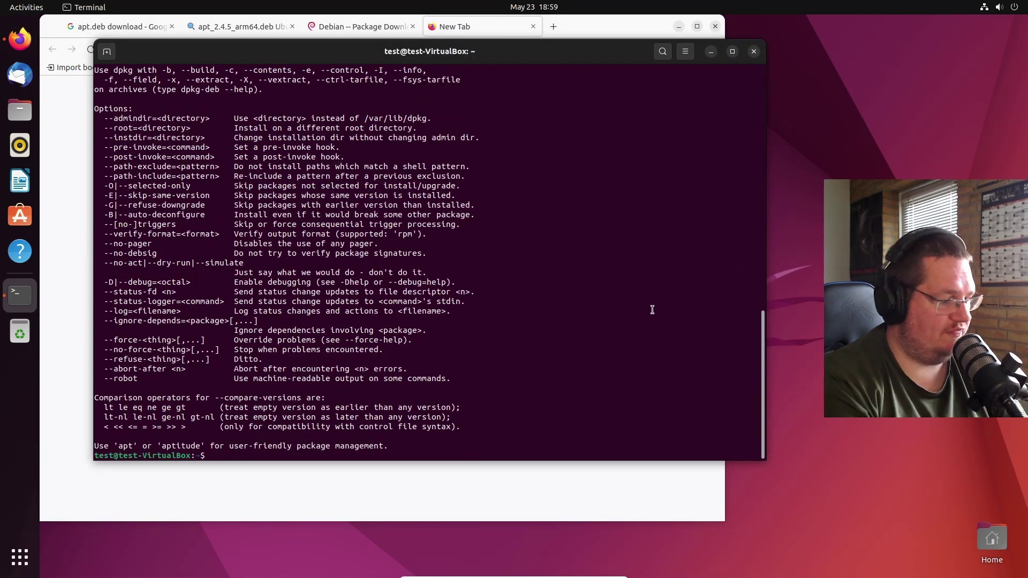
pyautogui.write('ls')
pyautogui.press('Return')
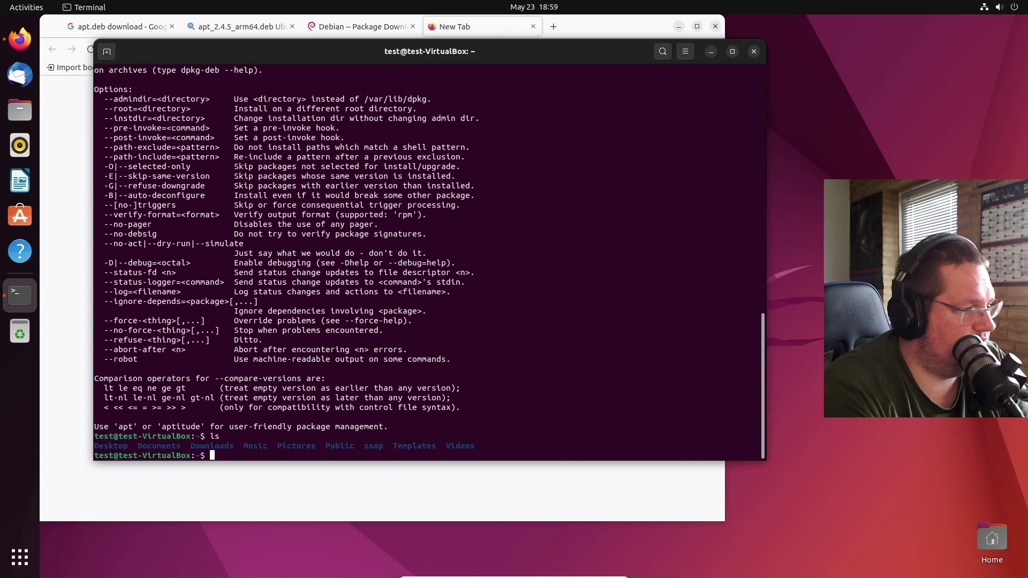
pyautogui.write('de Downloads/')
pyautogui.press('Return')
pyautogui.write('cd Downloads/')
pyautogui.press('Return')
pyautogui.write('ls')
# - List the Downloads files, run dpkg on its own, and clear the screen
pyautogui.press('Return')
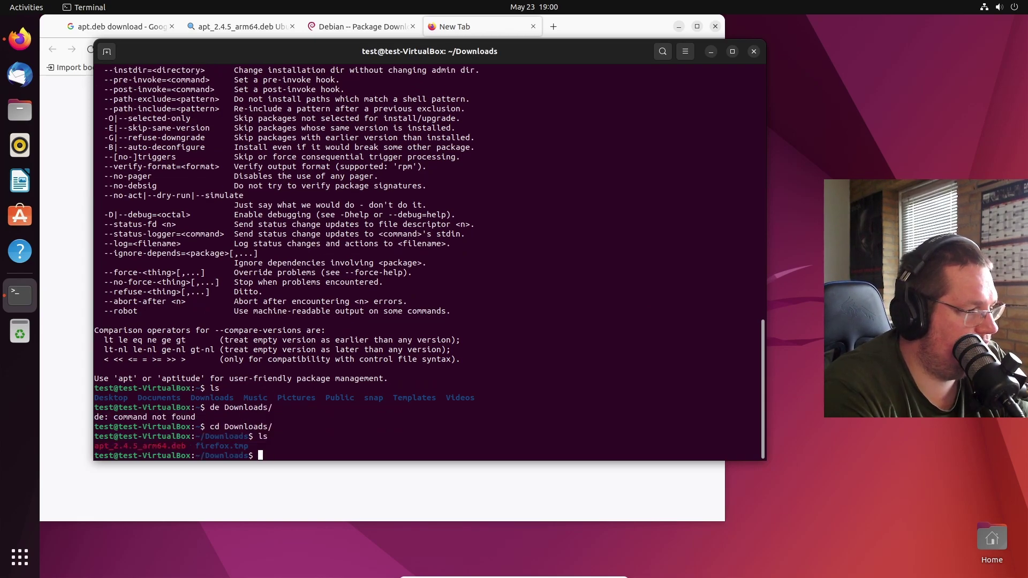
pyautogui.press('Up')
pyautogui.press('Up')
pyautogui.press('Up')
pyautogui.press('Down')
pyautogui.press('Down')
pyautogui.press('Up')
pyautogui.press('Up')
pyautogui.press('Up')
pyautogui.press('Up')
pyautogui.press('Left')
pyautogui.press('End')
pyautogui.press('BackSpace')
pyautogui.press('BackSpace')
pyautogui.press('BackSpace')
pyautogui.press('BackSpace')
pyautogui.press('BackSpace')
pyautogui.press('BackSpace')
pyautogui.press('BackSpace')
pyautogui.press('Return')
pyautogui.press('Up')
pyautogui.press('Return')
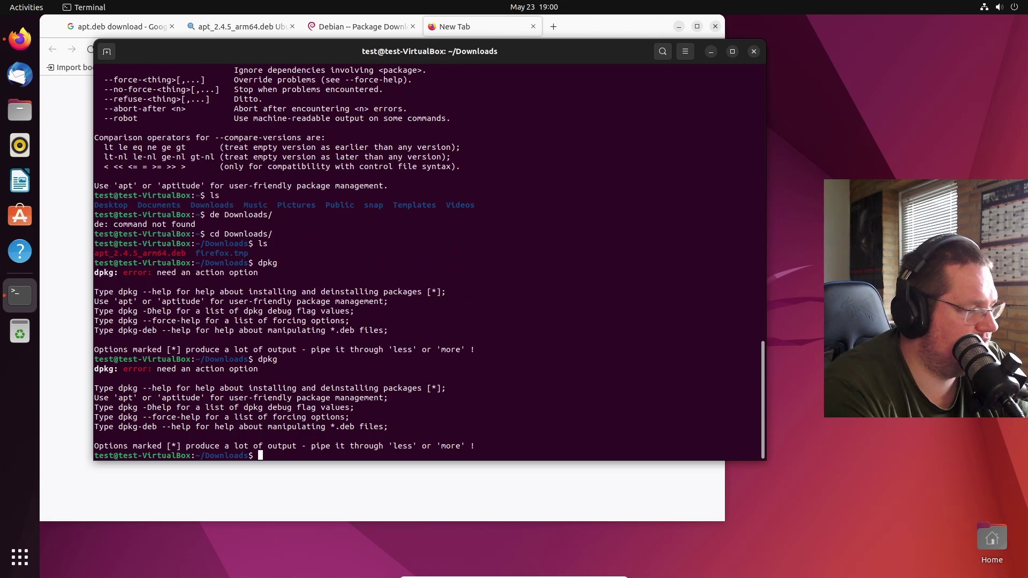
pyautogui.write('clear')
pyautogui.press('Return')
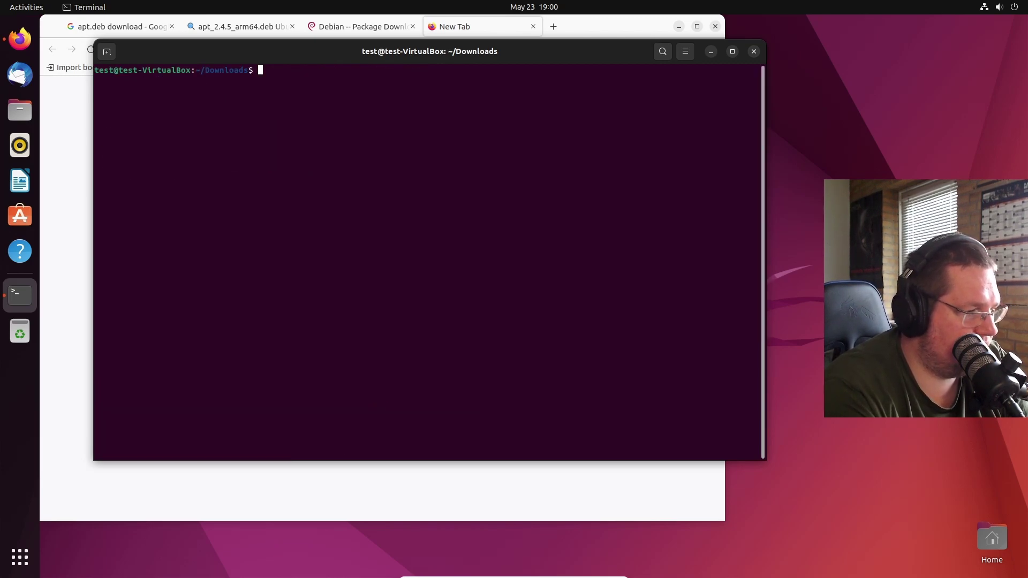
# - Run sudo dpkg -i apt_2.4.5_arm64.deb, which fails with an arm64 architecture error
pyautogui.press('Up')
pyautogui.press('Up')
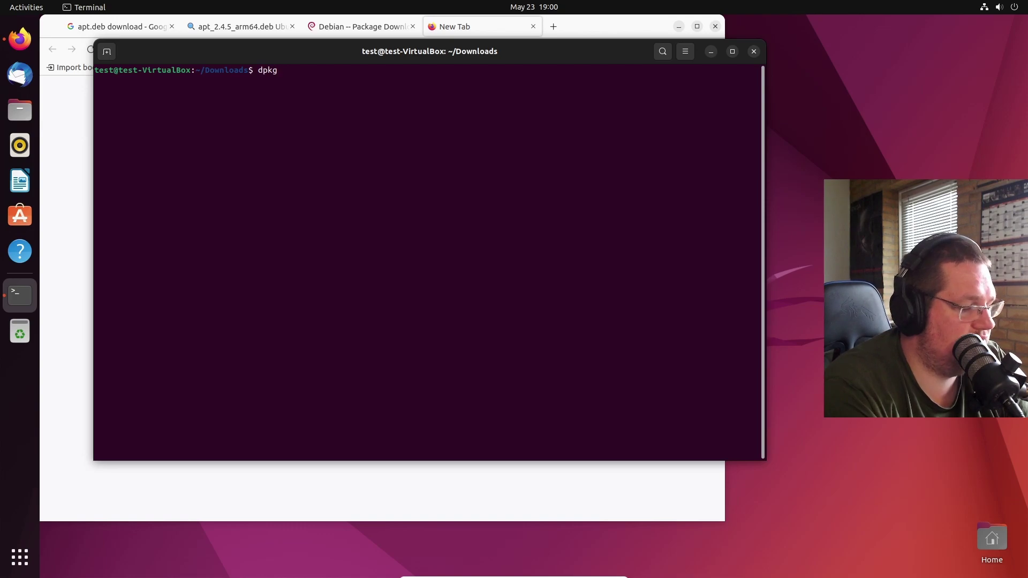
pyautogui.press('BackSpace')
pyautogui.press('BackSpace')
pyautogui.press('BackSpace')
pyautogui.press('BackSpace')
pyautogui.write('ls')
pyautogui.press('Return')
pyautogui.press('Up')
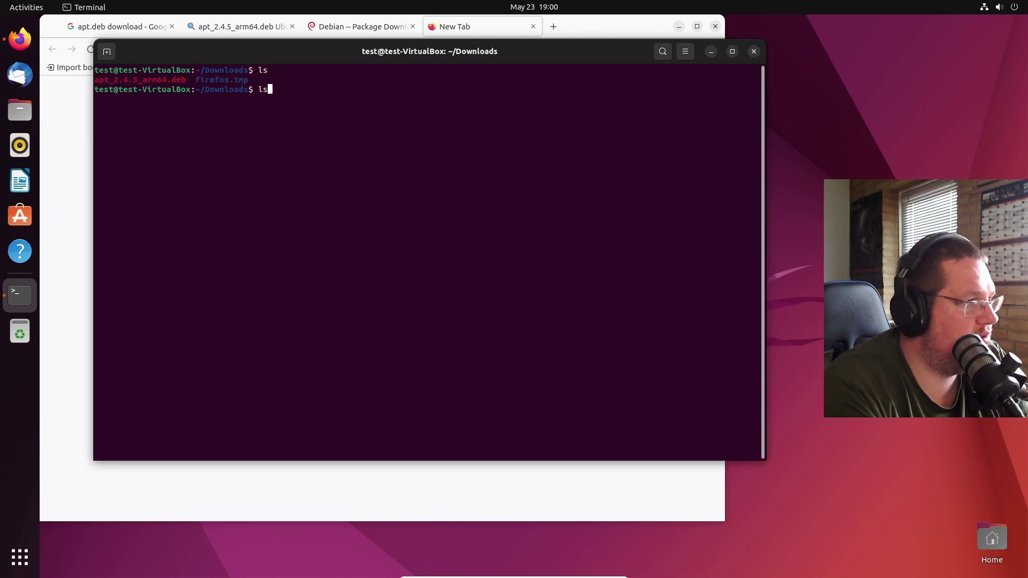
pyautogui.press('Up')
pyautogui.press('Up')
pyautogui.press('Left')
pyautogui.press('Left')
pyautogui.press('Left')
pyautogui.press('Left')
pyautogui.write('sudo')
pyautogui.press('Right')
pyautogui.press('Right')
pyautogui.press('Right')
pyautogui.press('Right')
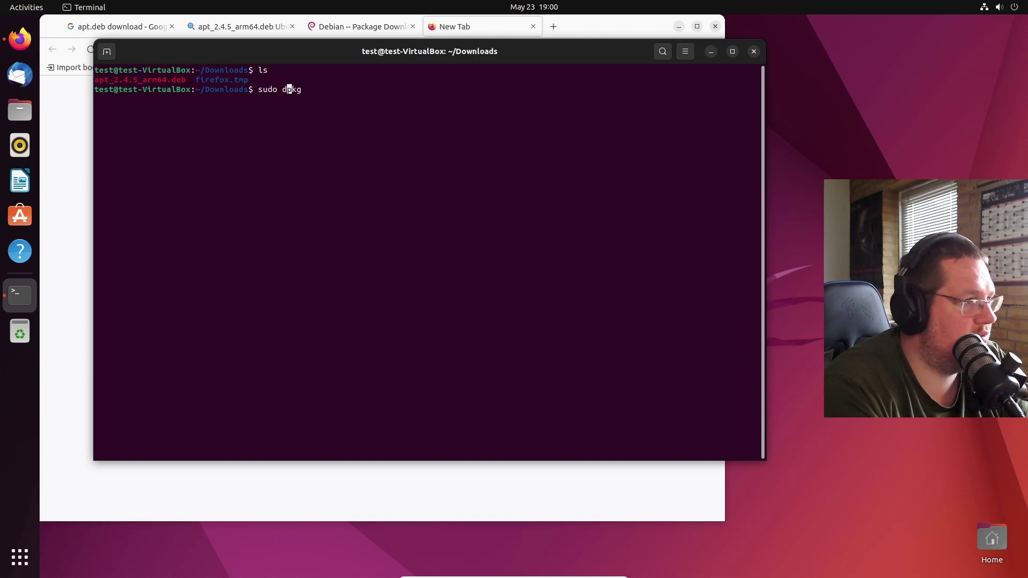
pyautogui.write('-i ')
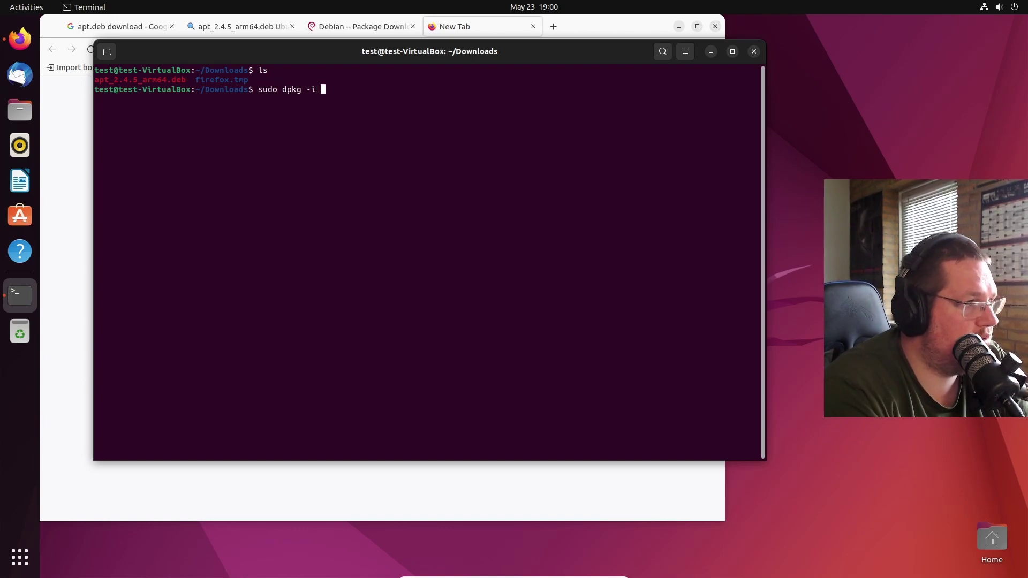
pyautogui.write('ap')
pyautogui.press('Tab')
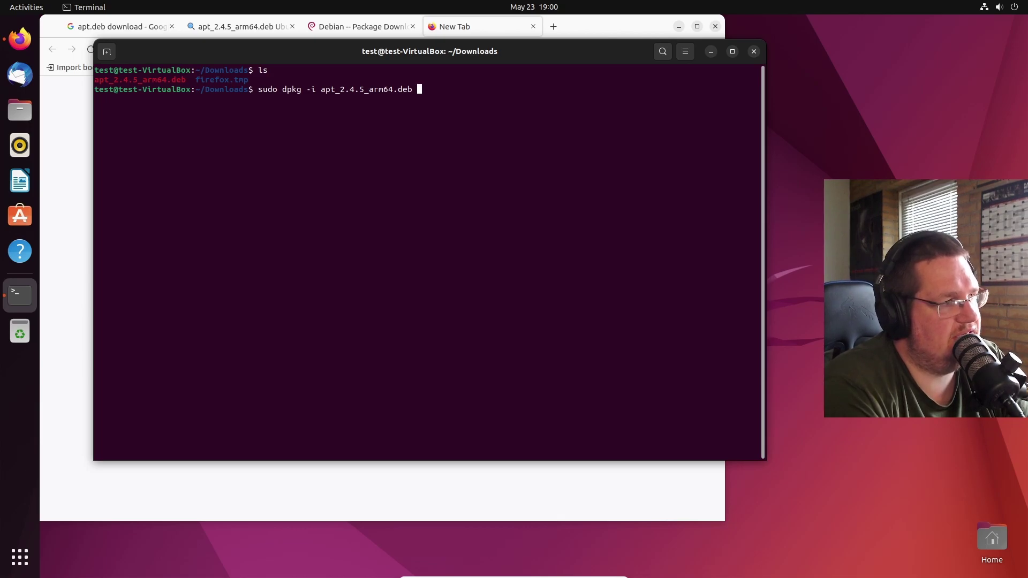
pyautogui.press('Return')
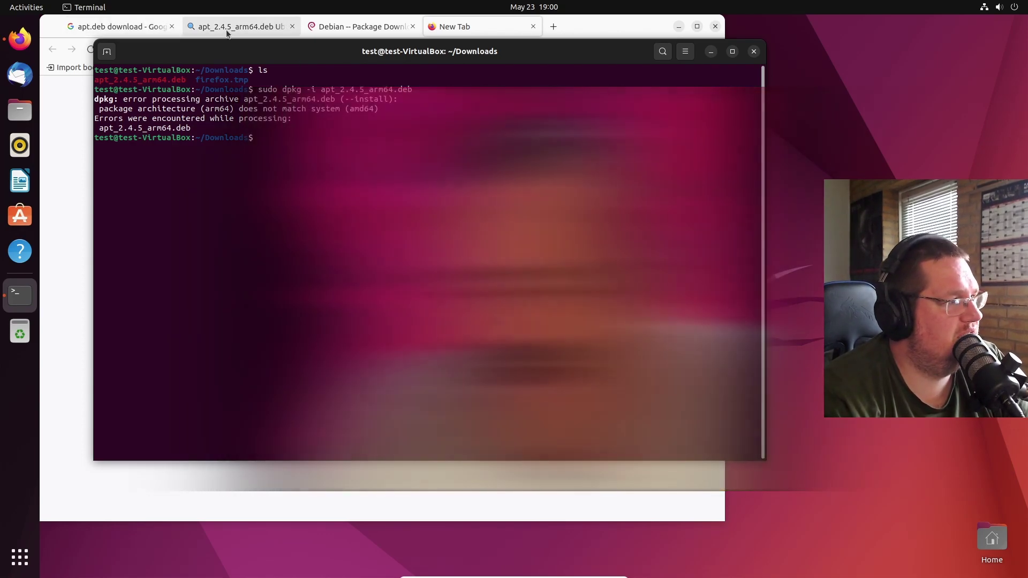
# - Go back on pkgs.org and download apt_2.4.5_amd64.deb from its archive.ubuntu.com Binary Package link
pyautogui.click(225, 30)
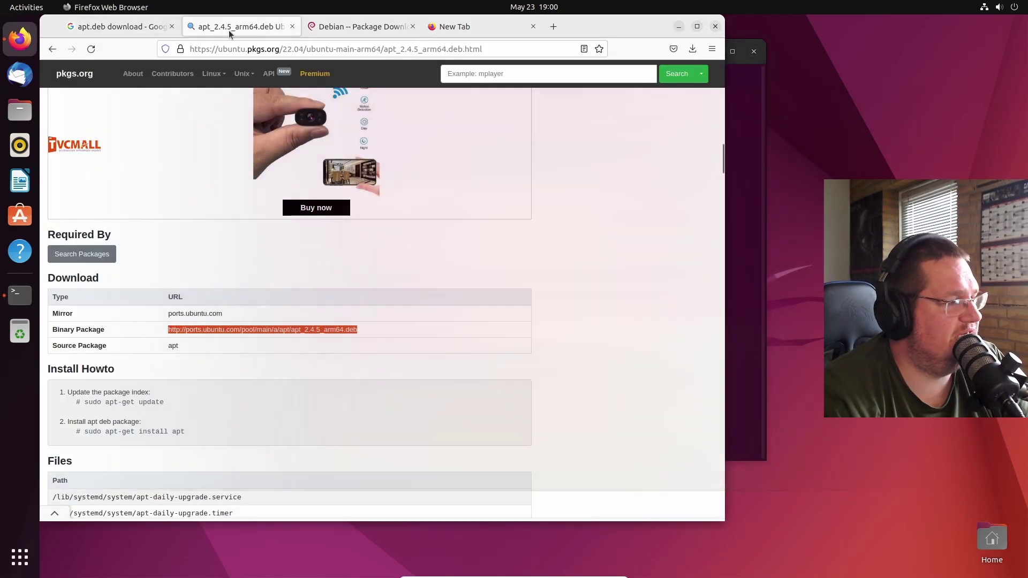
pyautogui.click(52, 48)
pyautogui.click(110, 323)
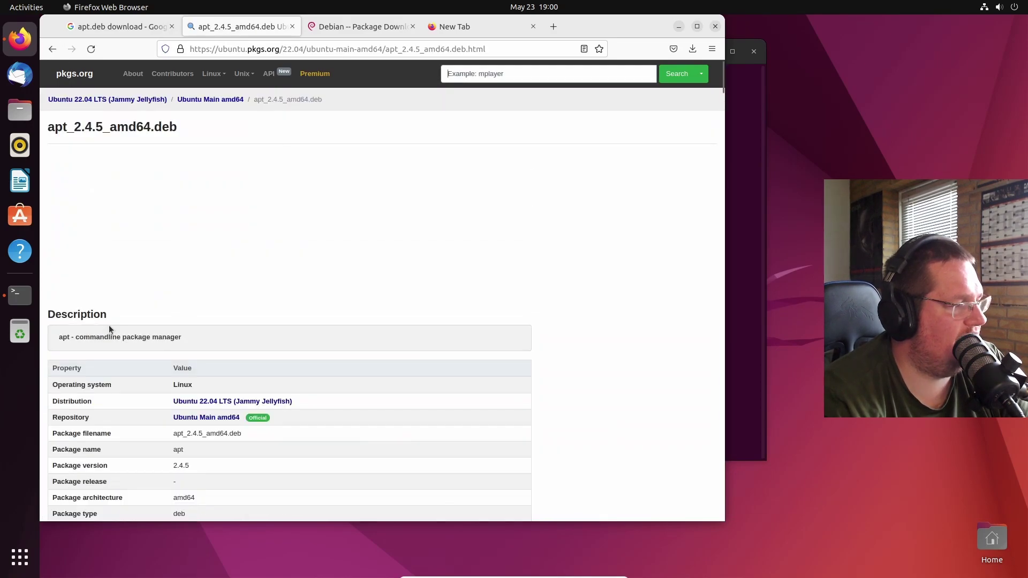
pyautogui.scroll(-10, 108, 325)
pyautogui.click(250, 240)
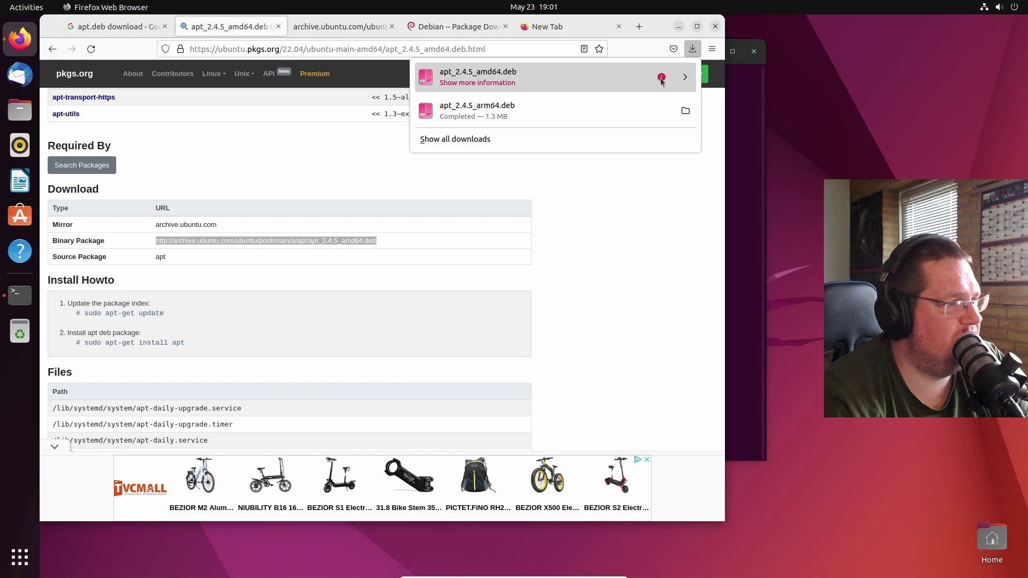
pyautogui.click(585, 181)
# - Change the recalled dpkg command from arm64 to amd64 and run sudo dpkg -i apt_2.4.5_amd64.deb
pyautogui.click(736, 194)
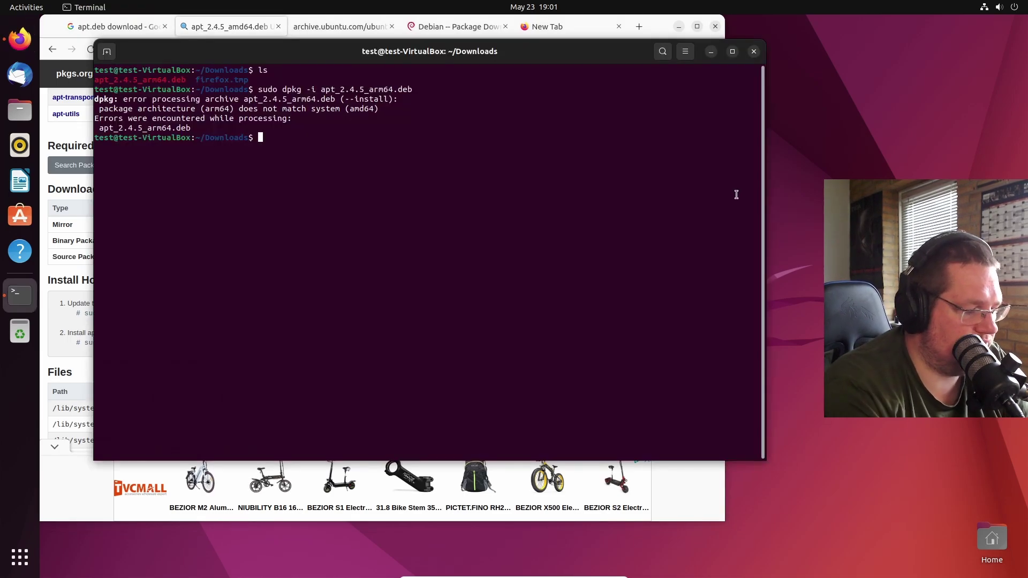
pyautogui.write('ls')
pyautogui.press('Return')
pyautogui.write('ls')
pyautogui.press('Up')
pyautogui.press('Up')
pyautogui.press('Left')
pyautogui.press('Left')
pyautogui.press('Left')
pyautogui.press('Left')
pyautogui.press('Left')
pyautogui.press('Left')
pyautogui.press('Left')
pyautogui.press('BackSpace')
pyautogui.press('Right')
pyautogui.write('d')
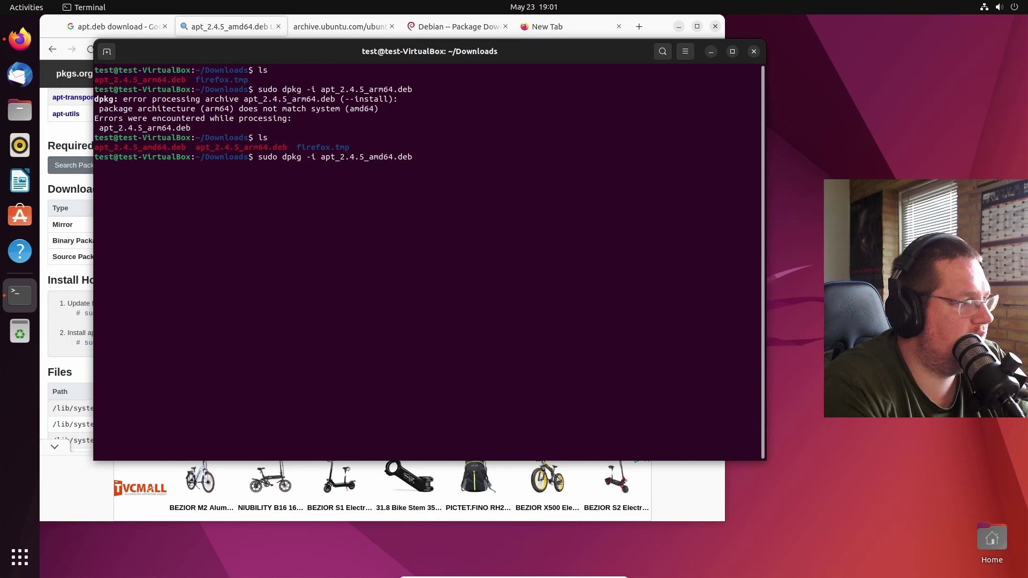
pyautogui.press('Return')
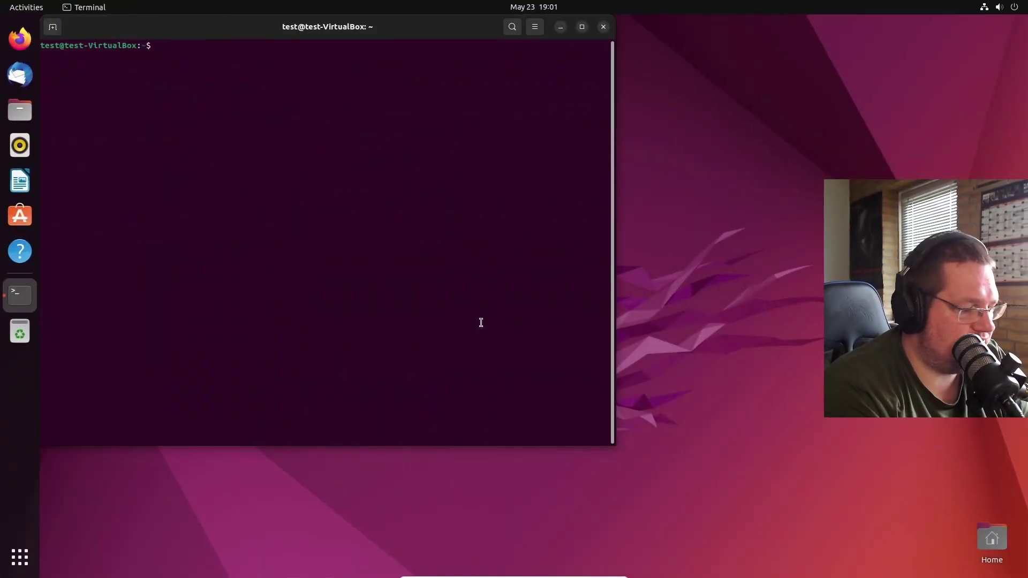
# - Run sudo apt update, re-entering the sudo password after the first failed attempt
pyautogui.write('sudo apr')
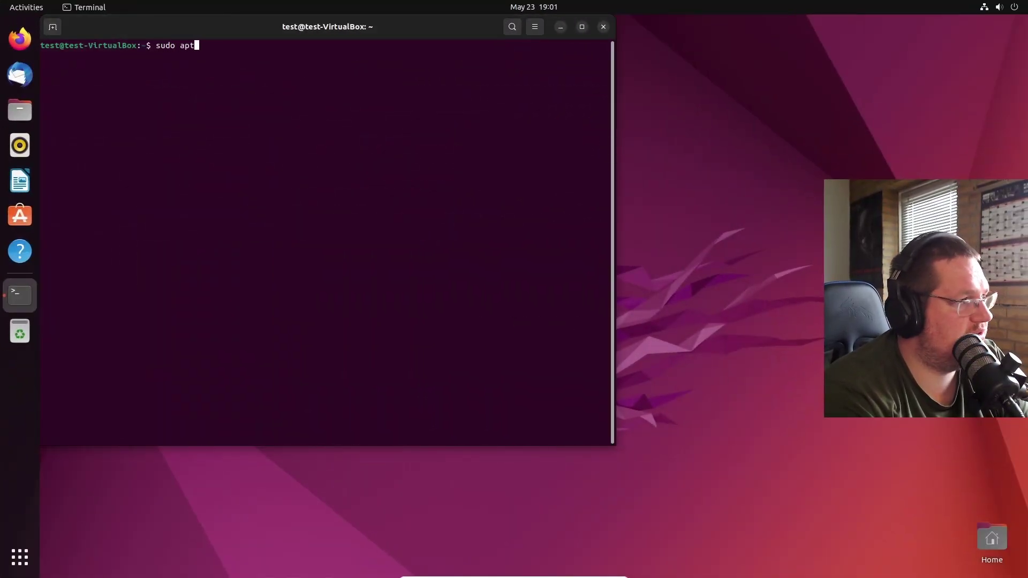
pyautogui.write(' update')
pyautogui.press('Return')
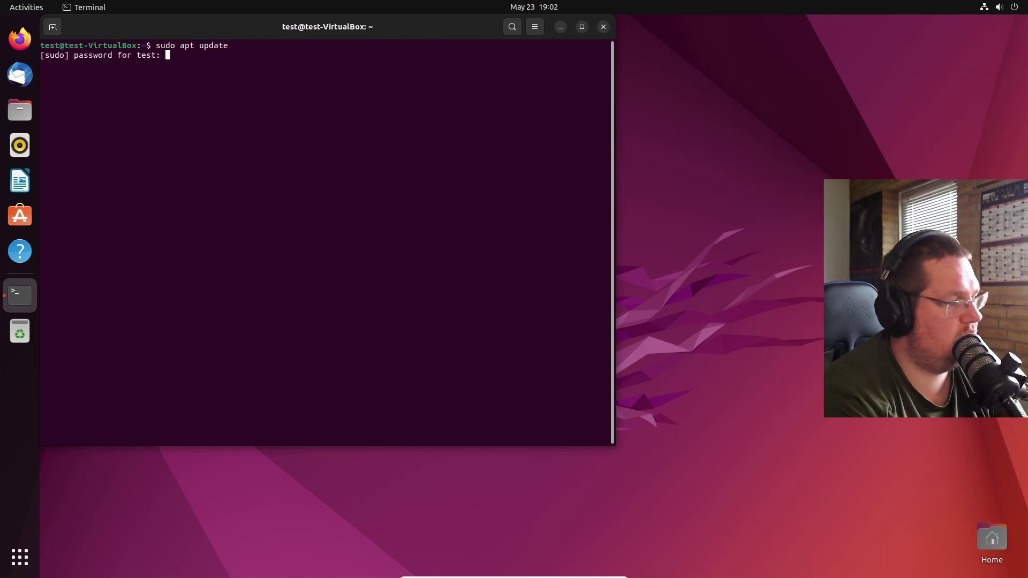
pyautogui.press('Return')
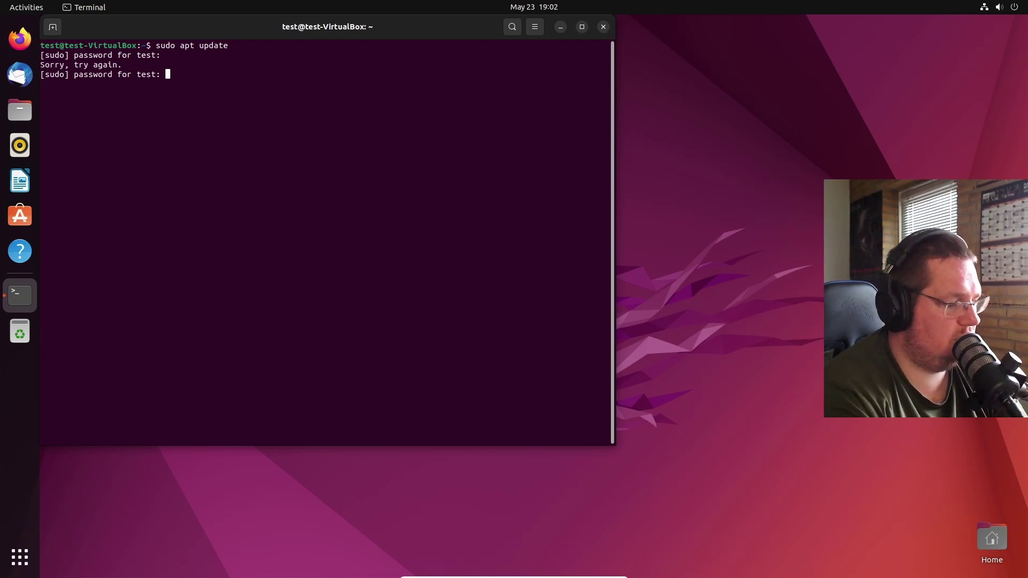
pyautogui.press('Return')
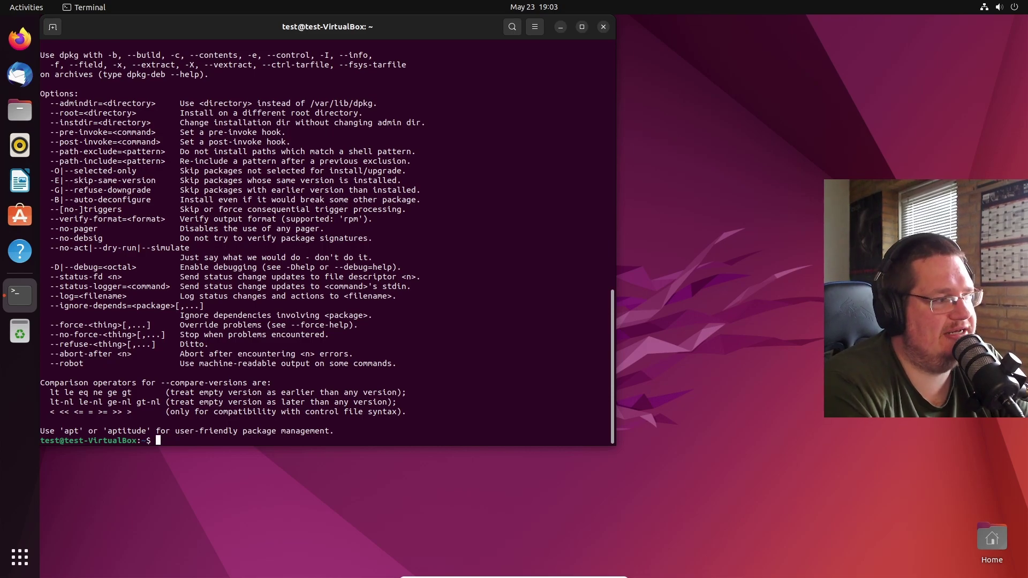
# - Scroll back through the dpkg help output, then bring Firefox to the front
pyautogui.scroll(12, 474, 316)
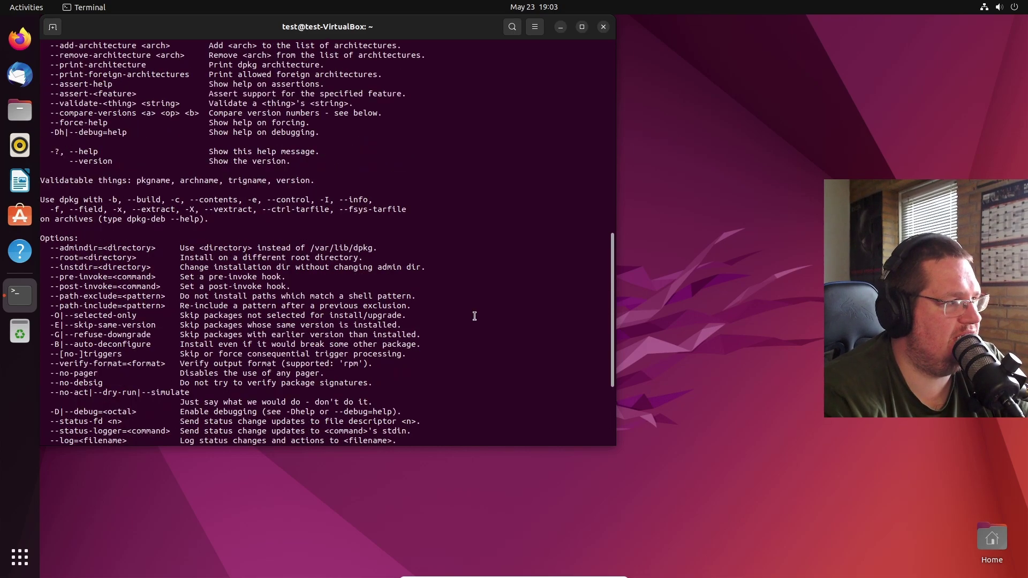
pyautogui.scroll(5, 474, 315)
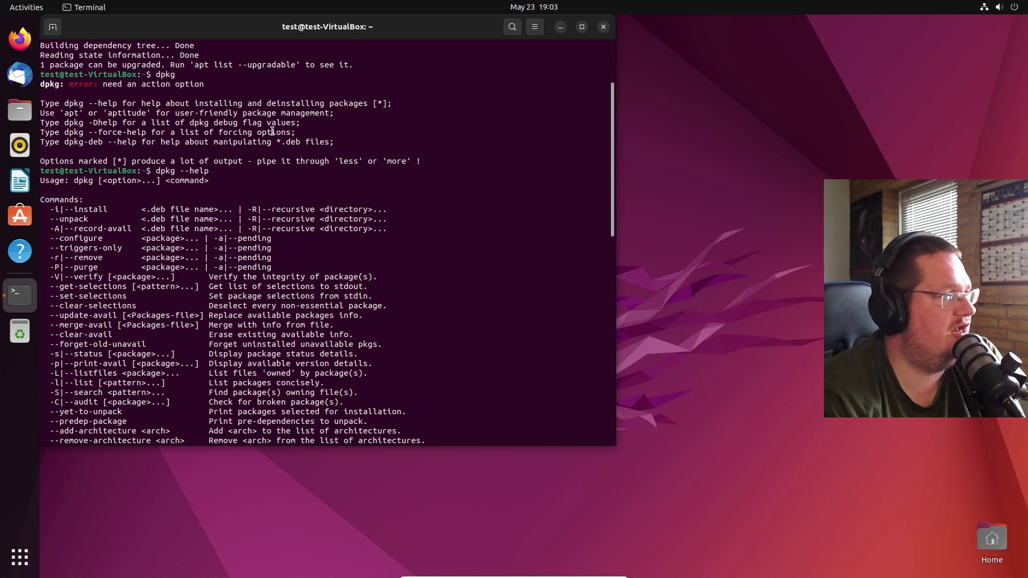
pyautogui.click(27, 48)
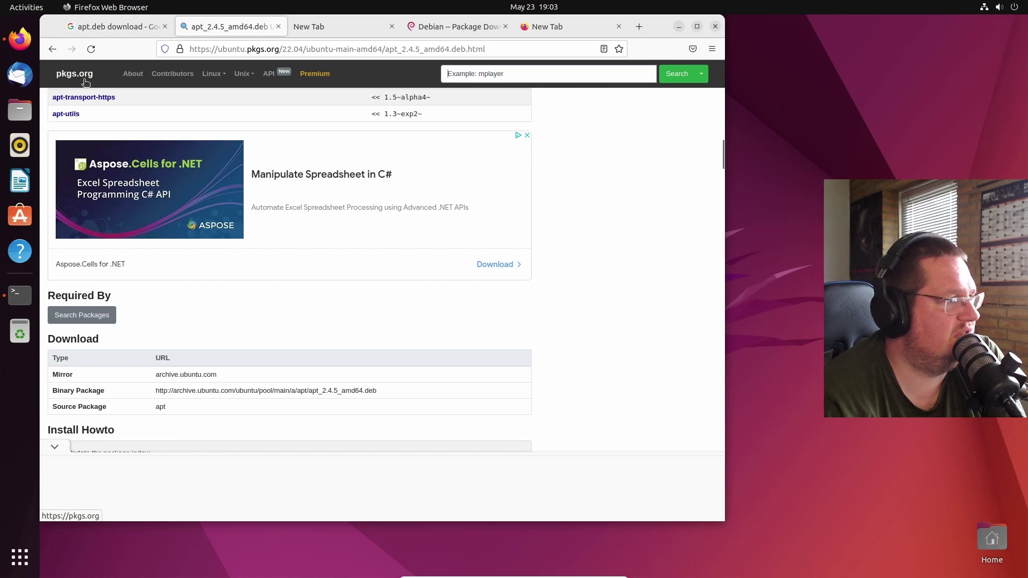
# - Open the pkgs.org home page in a new tab and browse its Linux distributions list
pyautogui.middleClick(75, 84)
pyautogui.click(294, 33)
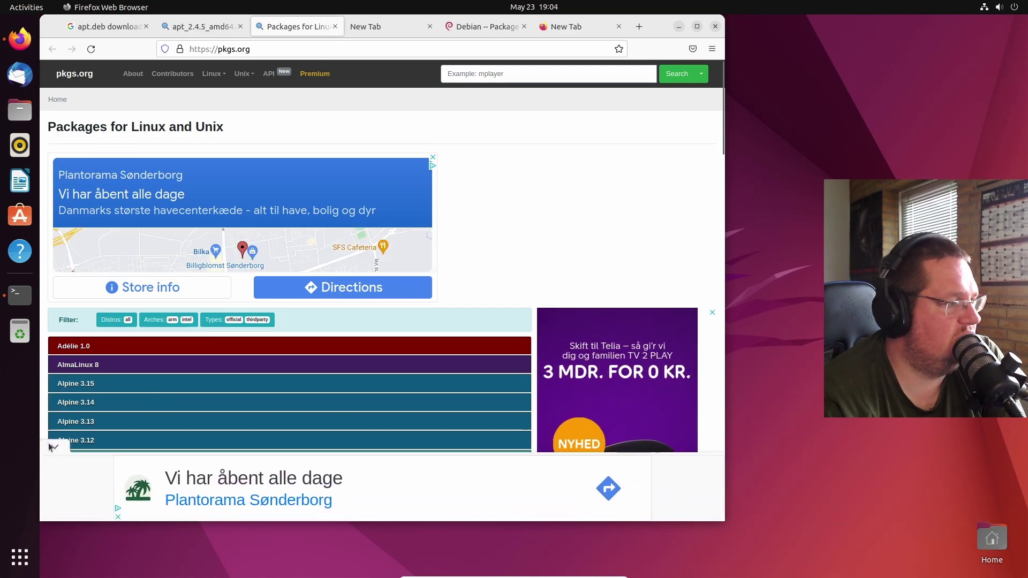
pyautogui.scroll(-10, 244, 369)
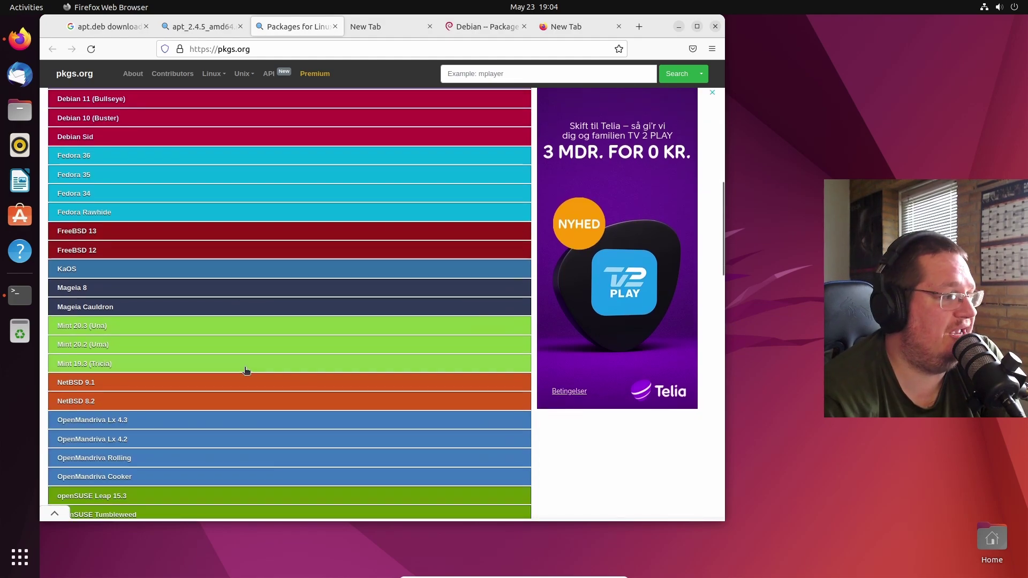
pyautogui.scroll(-8, 246, 371)
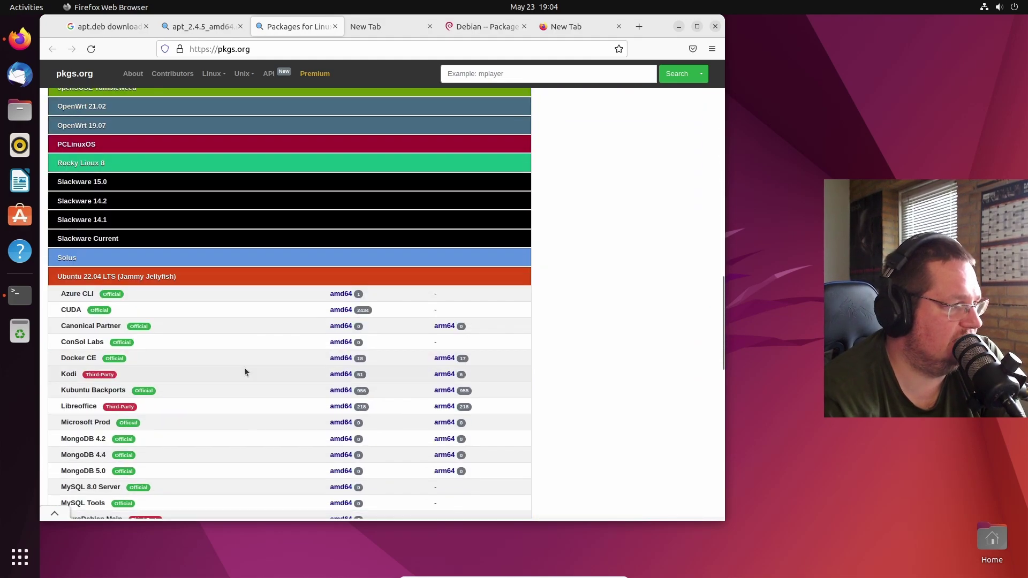
pyautogui.scroll(18, 244, 367)
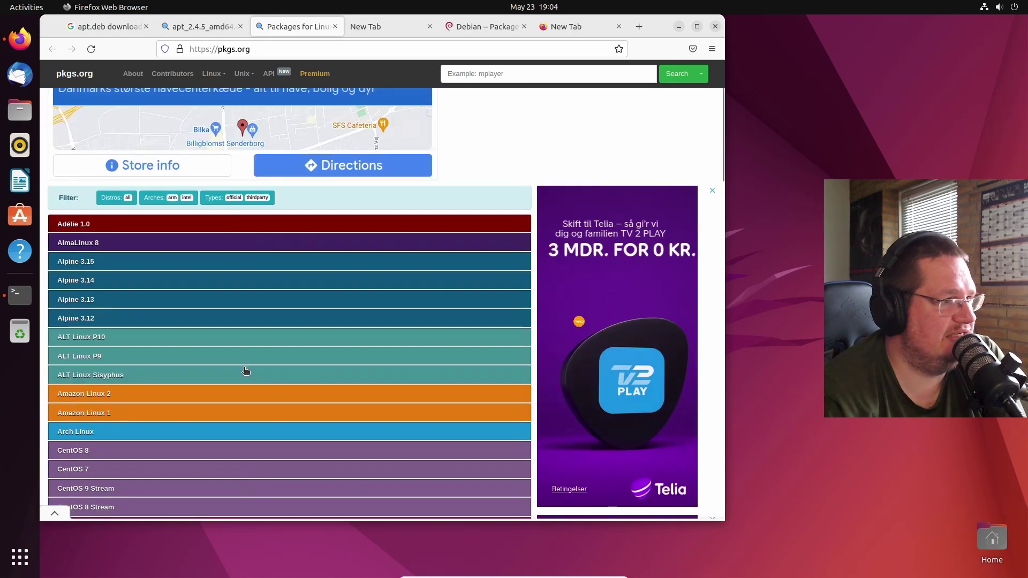
pyautogui.scroll(3, 244, 368)
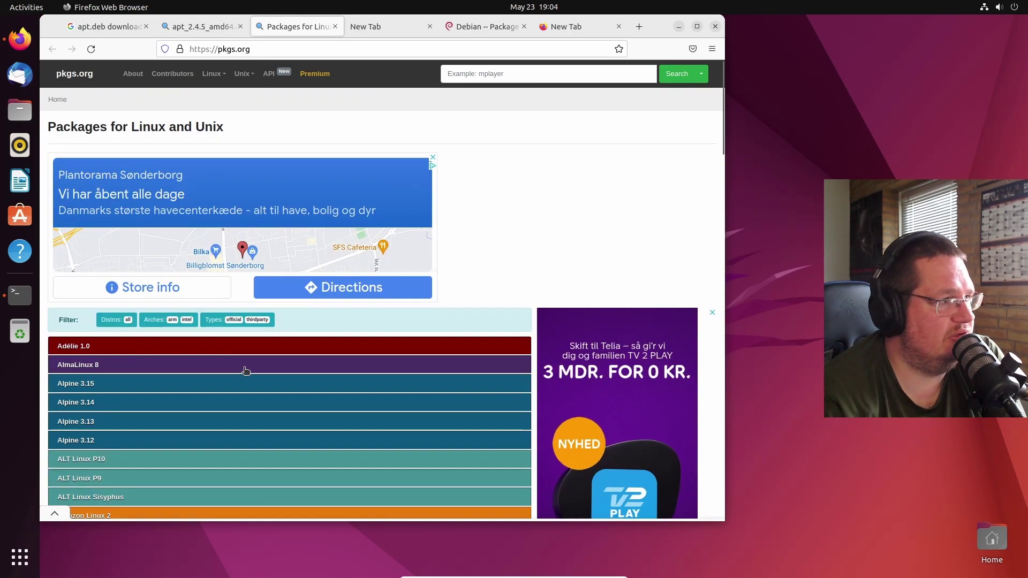
pyautogui.click(214, 74)
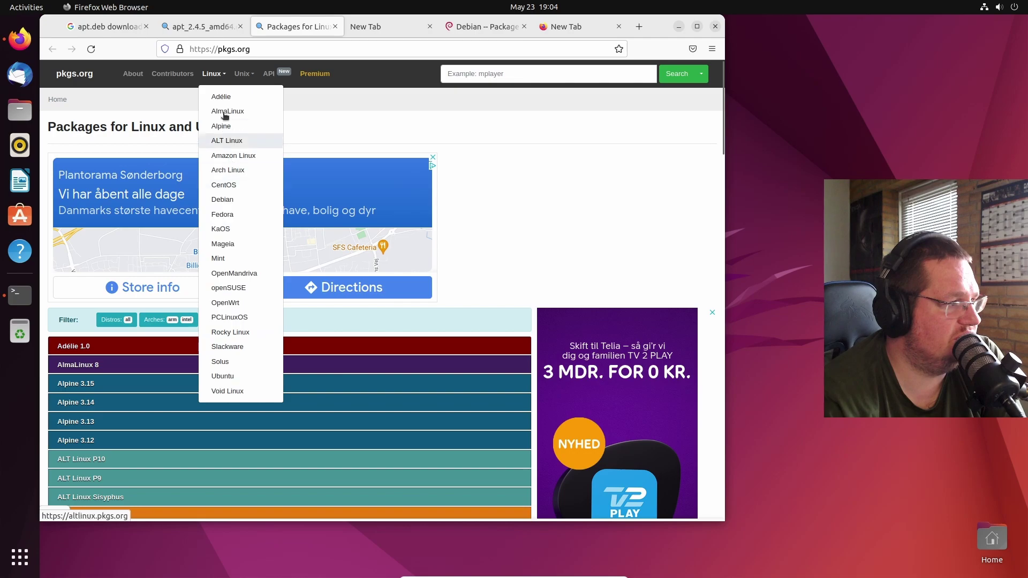
pyautogui.click(529, 182)
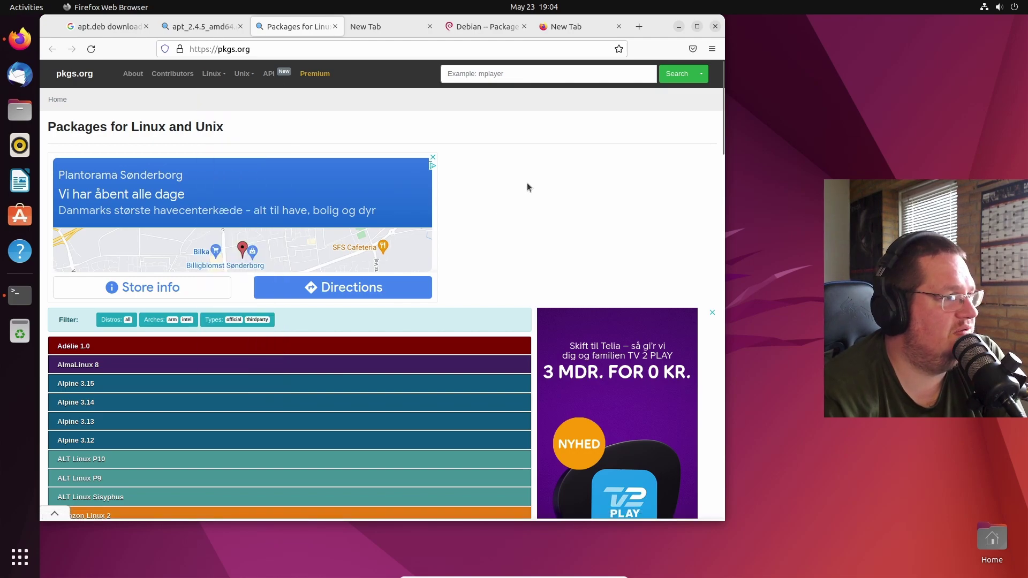
# - Close the leftover download tabs, view the pkgs.org About page, and return to the Google results
pyautogui.click(385, 30)
pyautogui.click(429, 26)
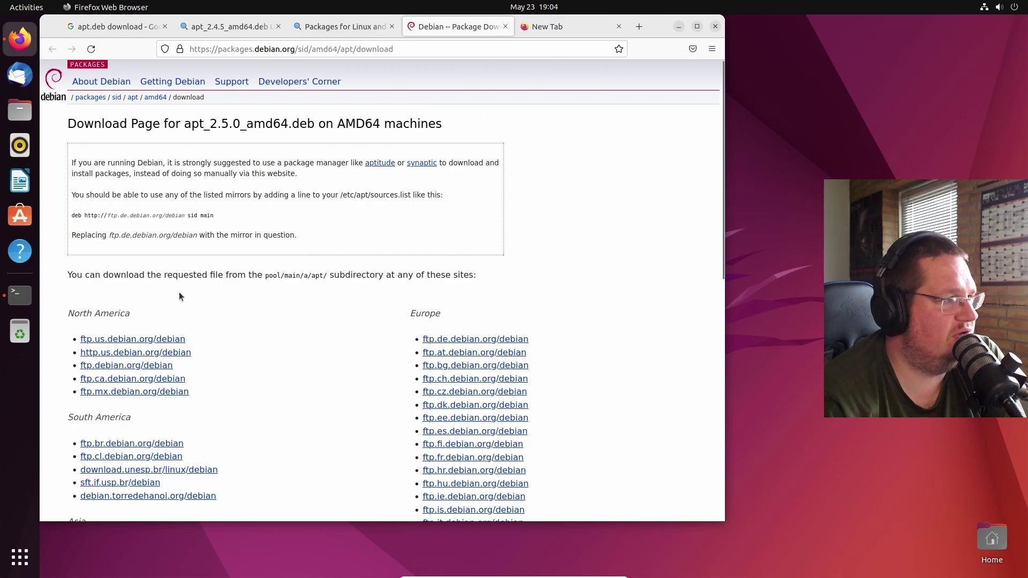
pyautogui.moveTo(138, 124); pyautogui.dragTo(68, 123)
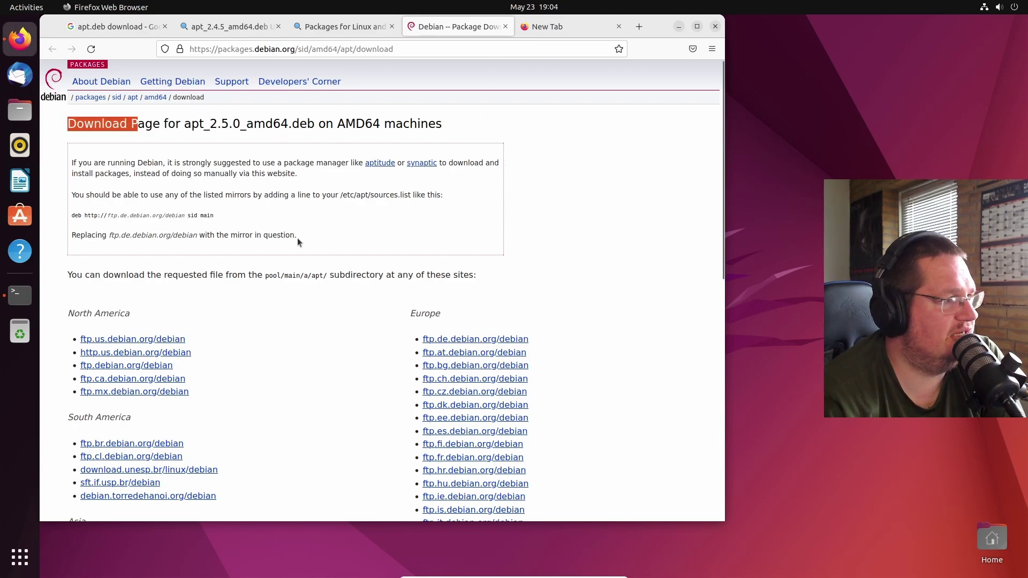
pyautogui.click(505, 27)
pyautogui.click(505, 26)
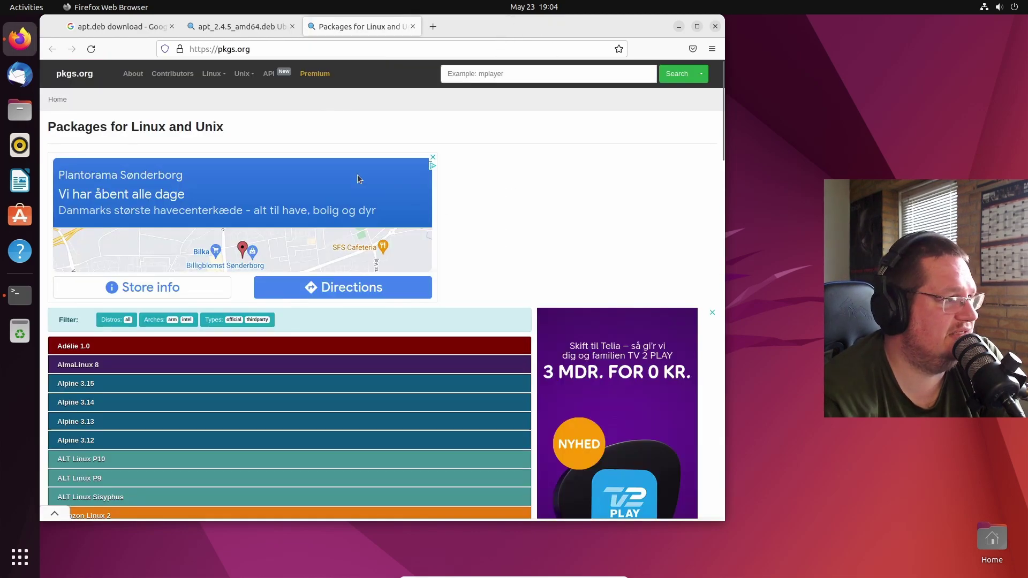
pyautogui.click(269, 74)
pyautogui.click(408, 328)
pyautogui.click(132, 74)
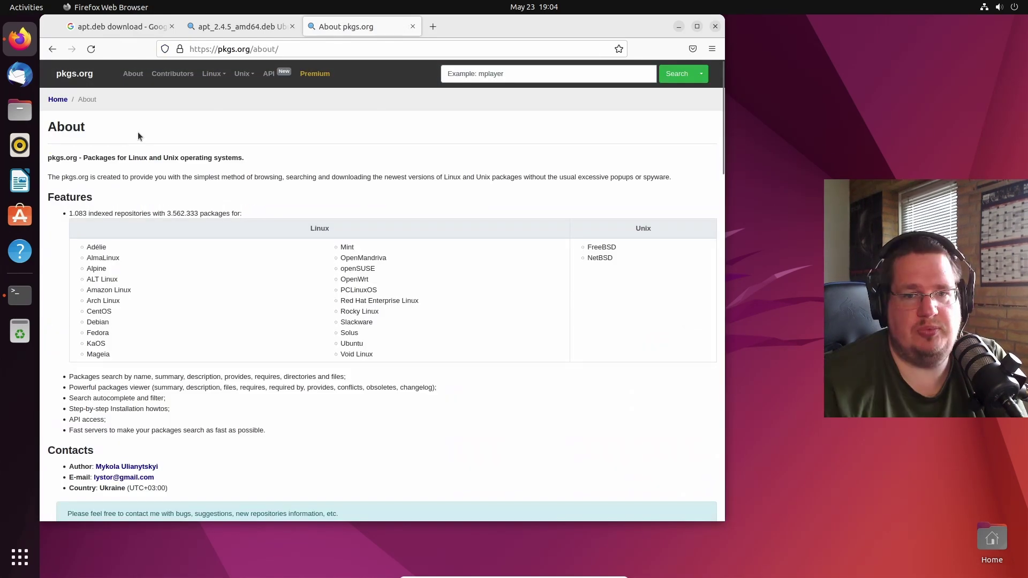
pyautogui.click(137, 27)
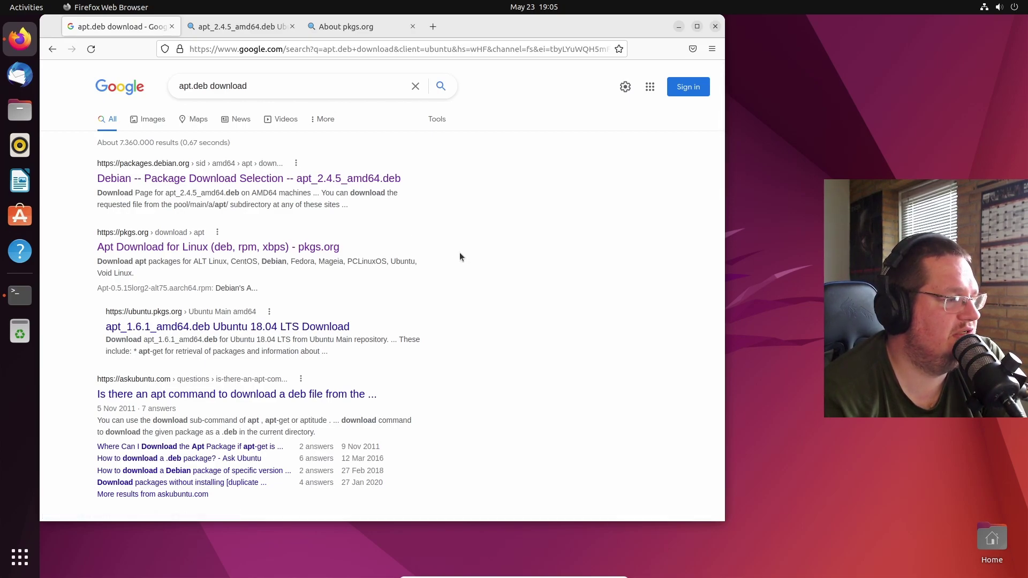
# - Drag the Firefox window toward the bottom of the screen to reveal the terminal
pyautogui.moveTo(475, 35); pyautogui.dragTo(491, 482)
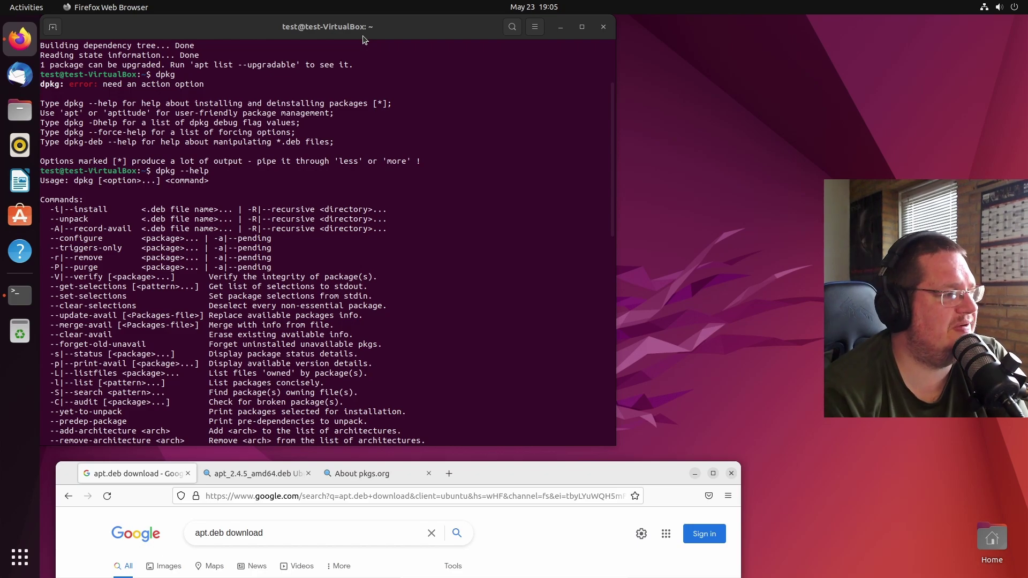
# - Scroll through the terminal's successful sudo apt update output and dpkg help listing
pyautogui.scroll(-2, 450, 269)
pyautogui.click(450, 269)
pyautogui.scroll(-2, 396, 266)
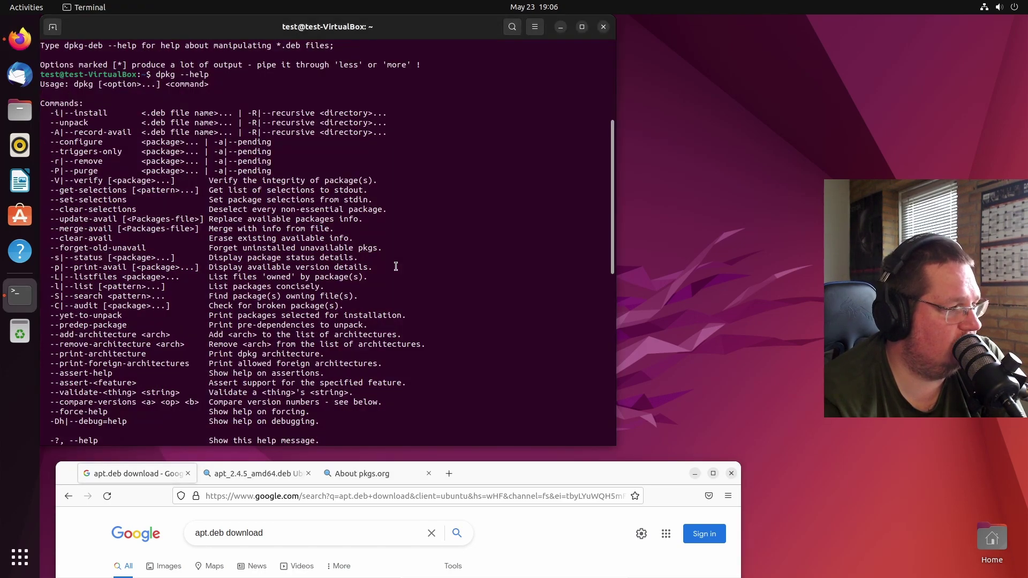
pyautogui.scroll(8, 396, 266)
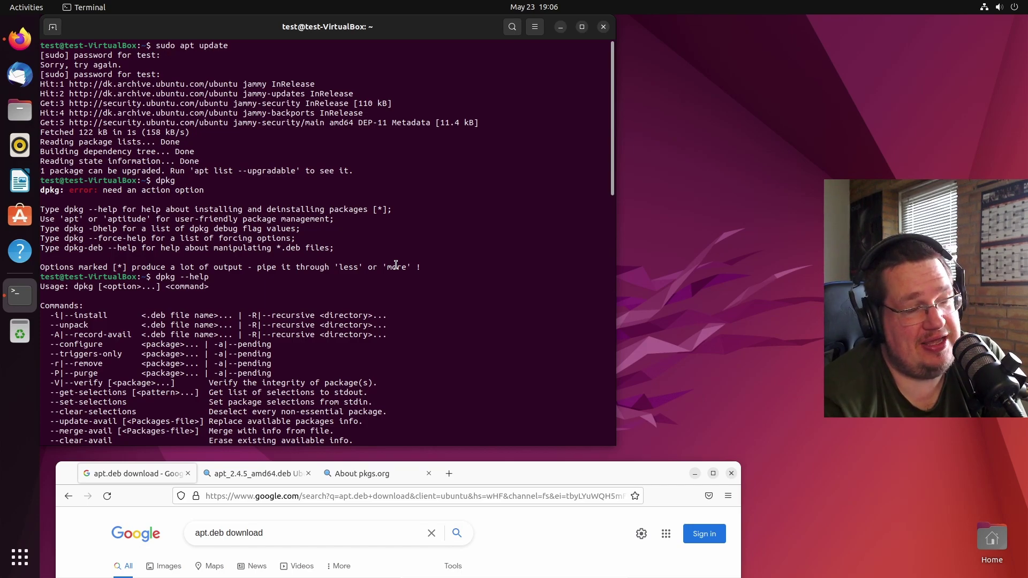
pyautogui.scroll(-10, 396, 266)
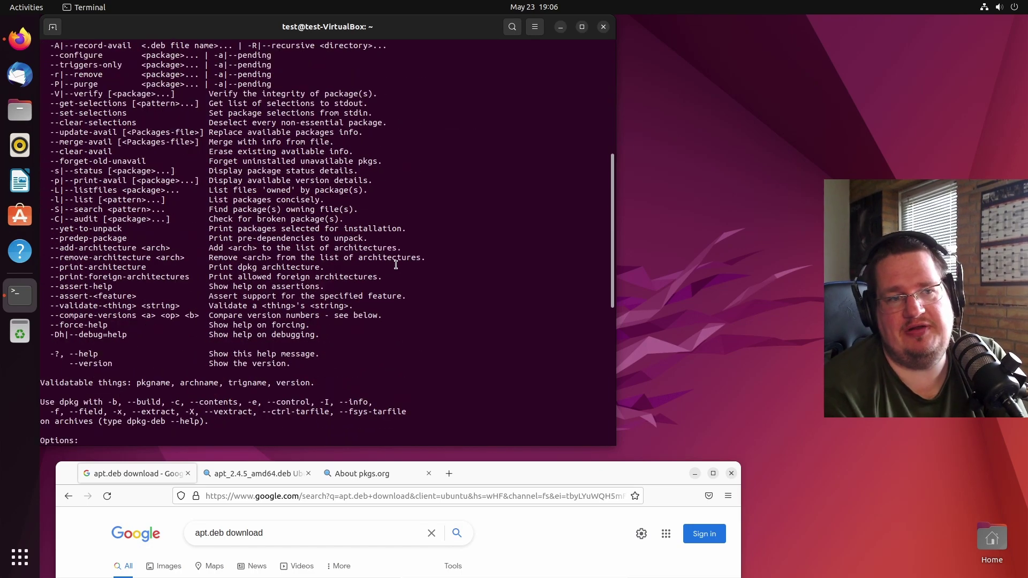